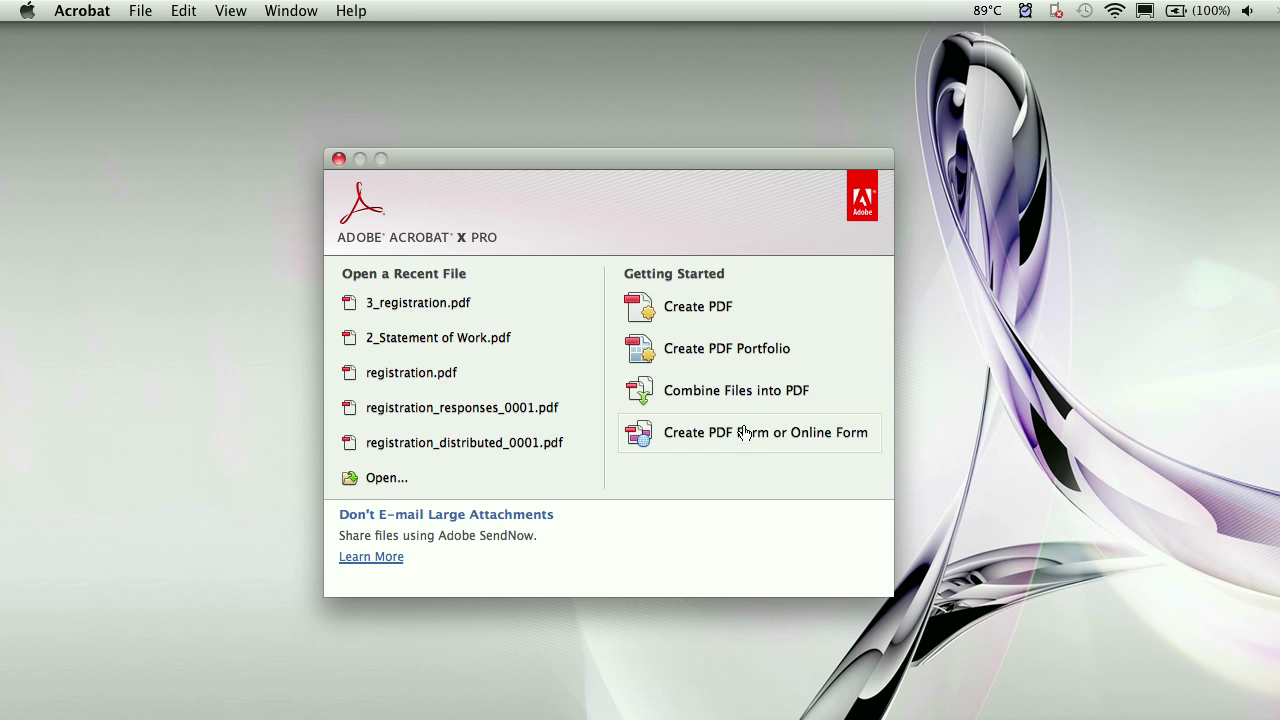
- Create a new PDF from the scanned image 1_Scanned Page.tif
left_click(142, 16)
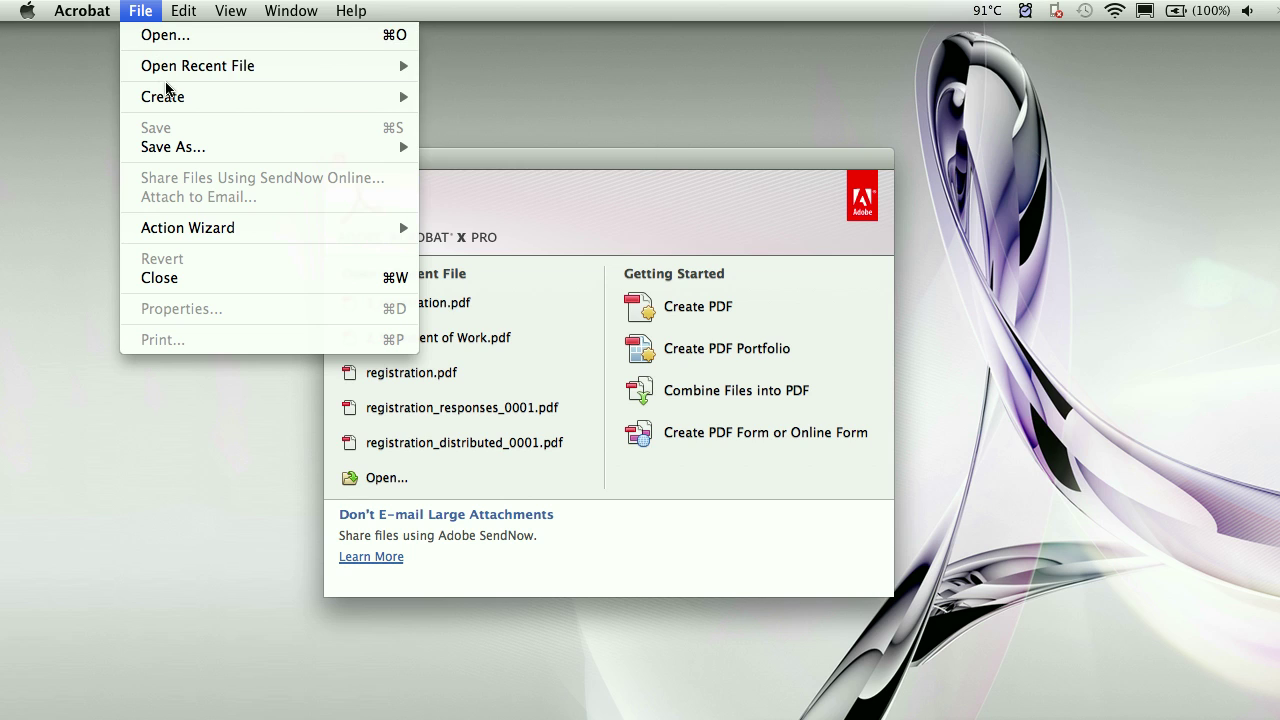
mouse_move(168, 95)
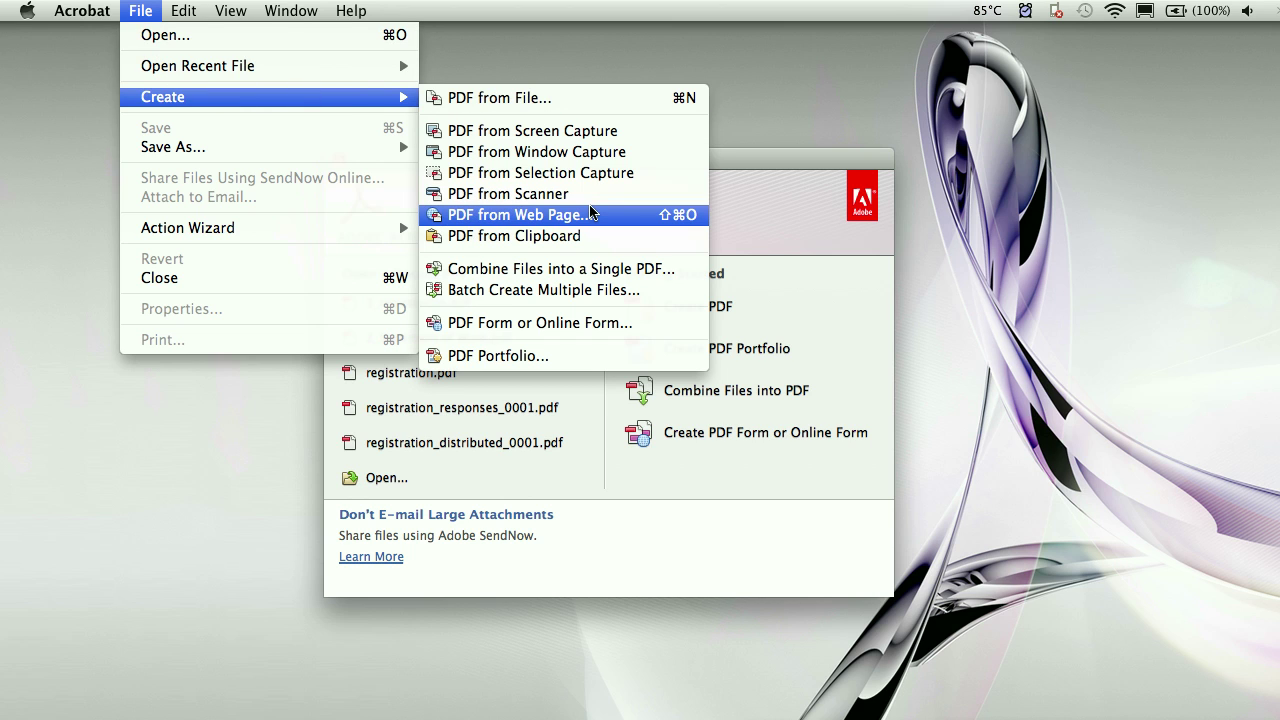
left_click(792, 250)
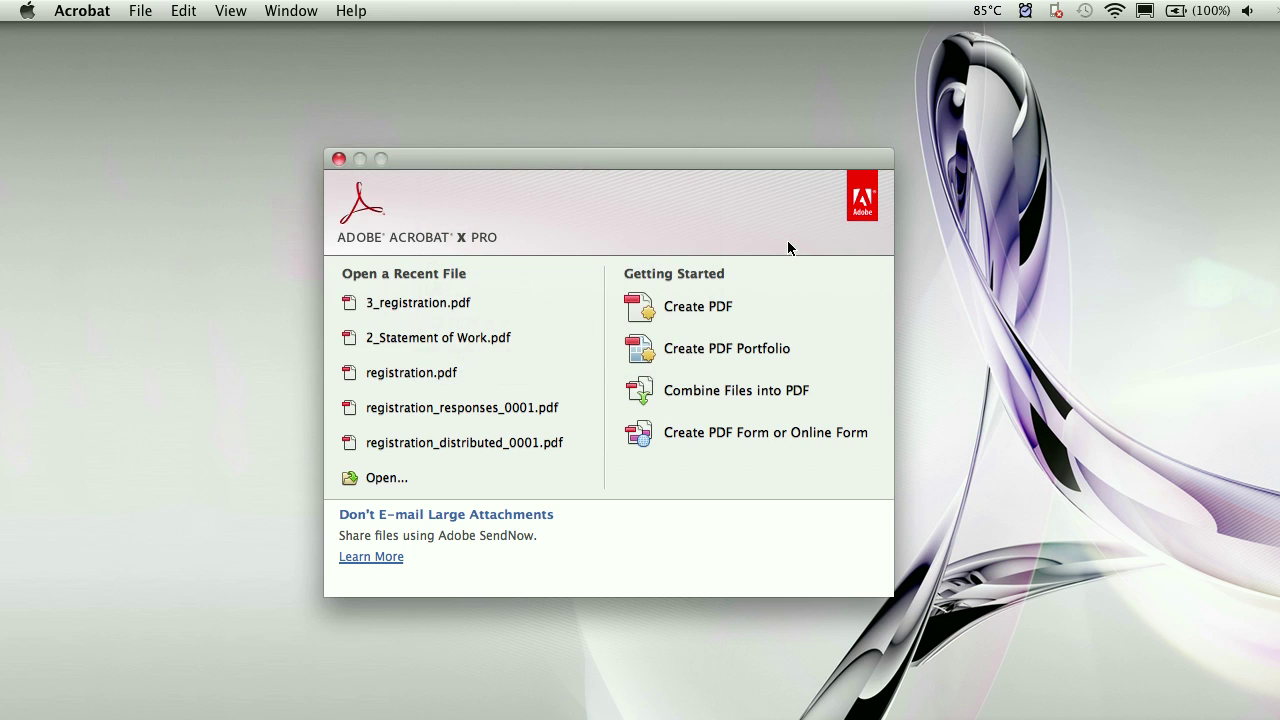
left_click(725, 310)
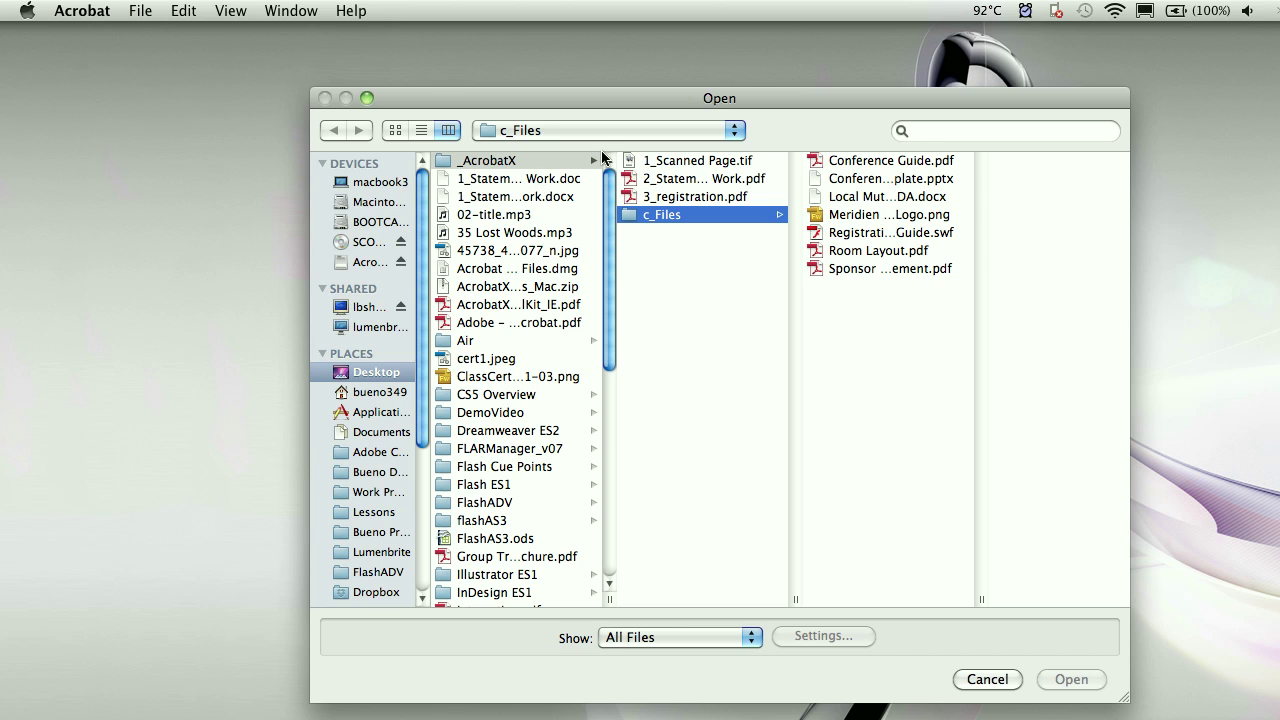
left_click(691, 163)
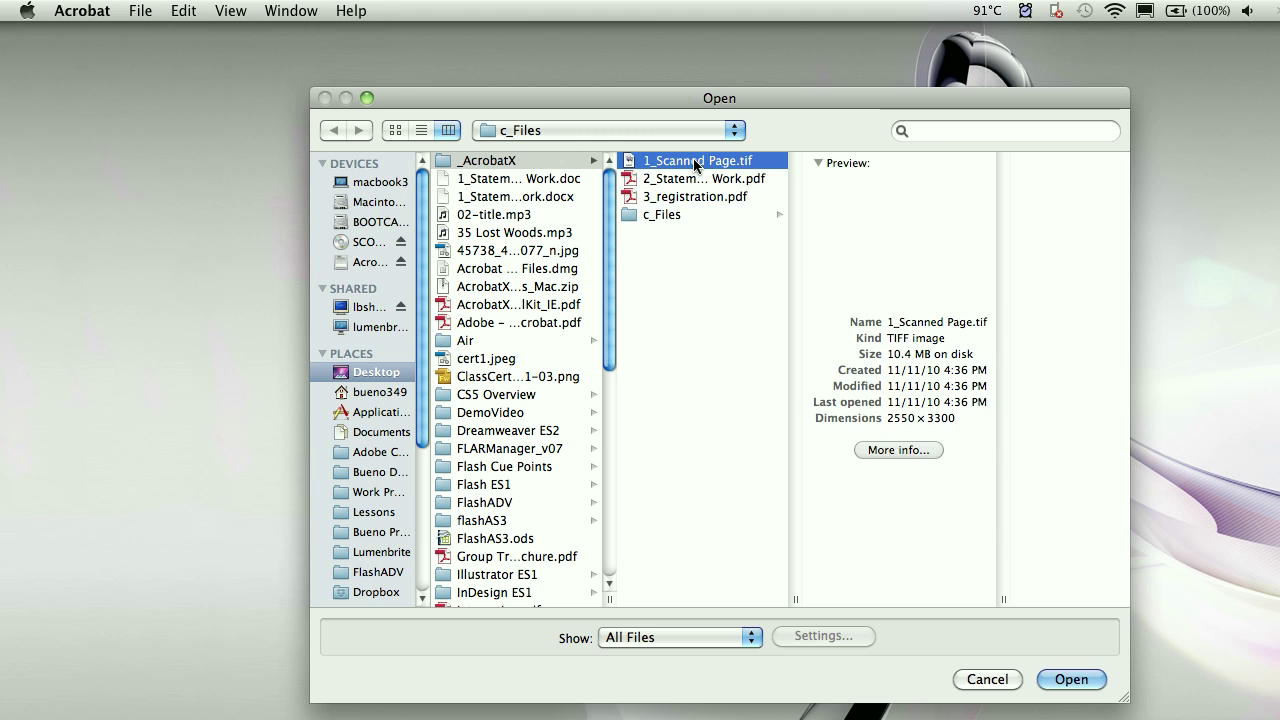
left_click(1077, 677)
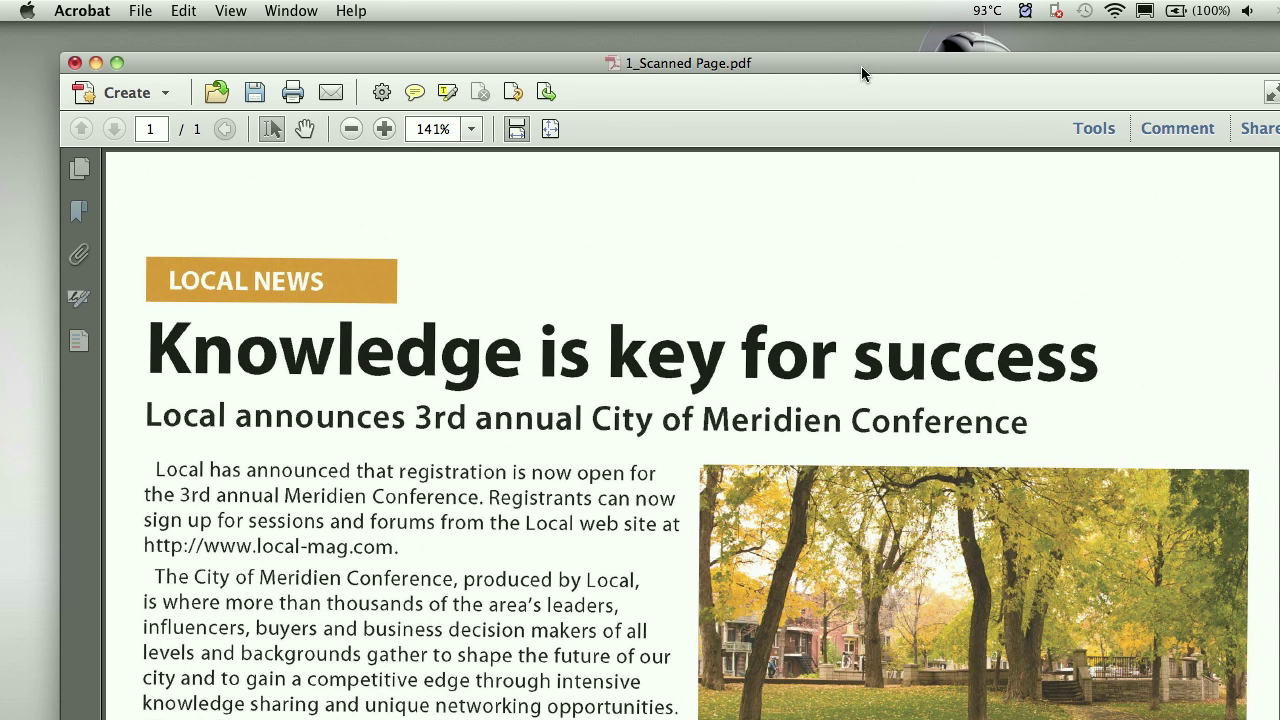
- Reposition the window, then show the Tools pane and the Page Thumbnails panel
left_click_drag(861, 66, 805, 32)
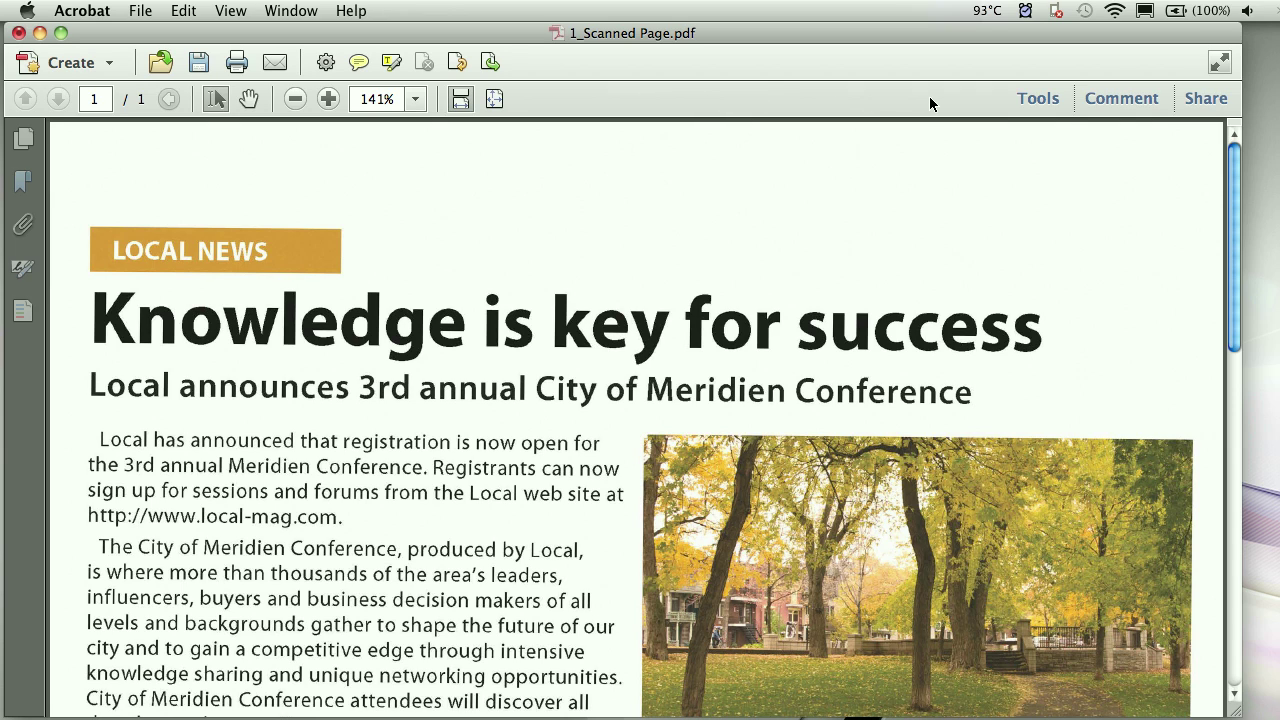
left_click(1038, 99)
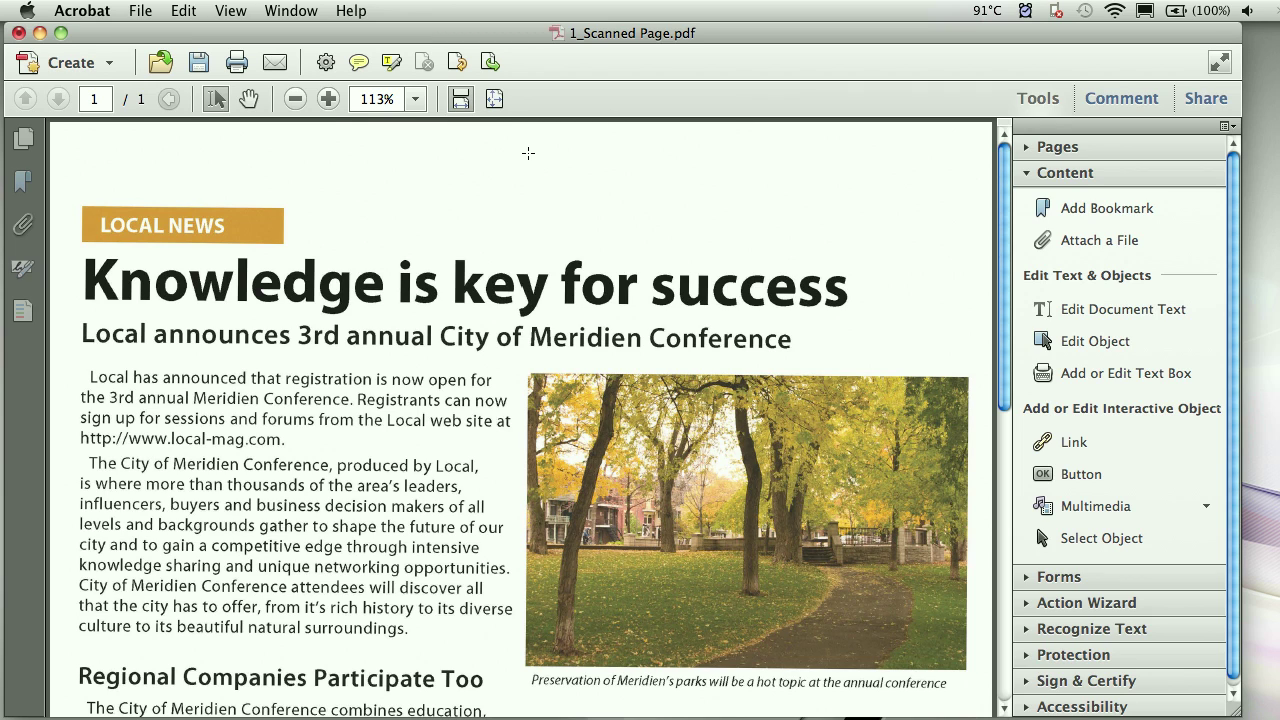
left_click(24, 140)
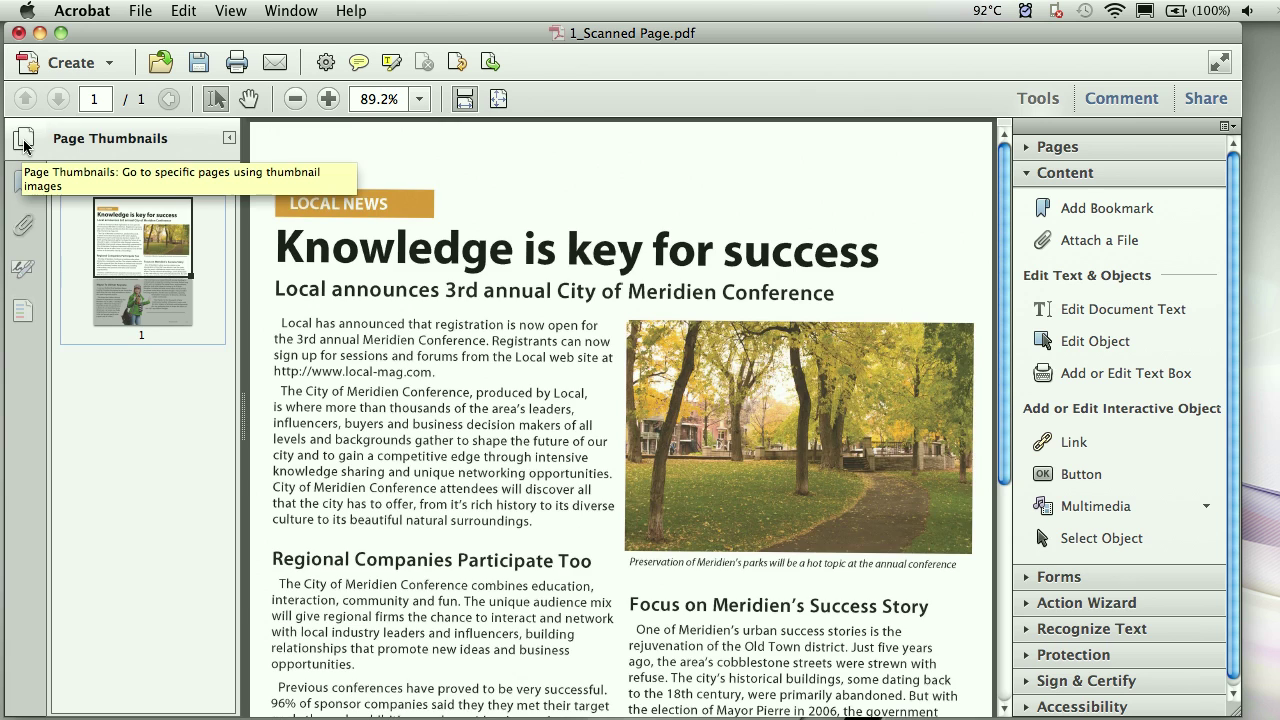
- Hide thumbnails, collapse the Content group, browse the View, Edit and Window menus, and expand Recognize Text
left_click(24, 142)
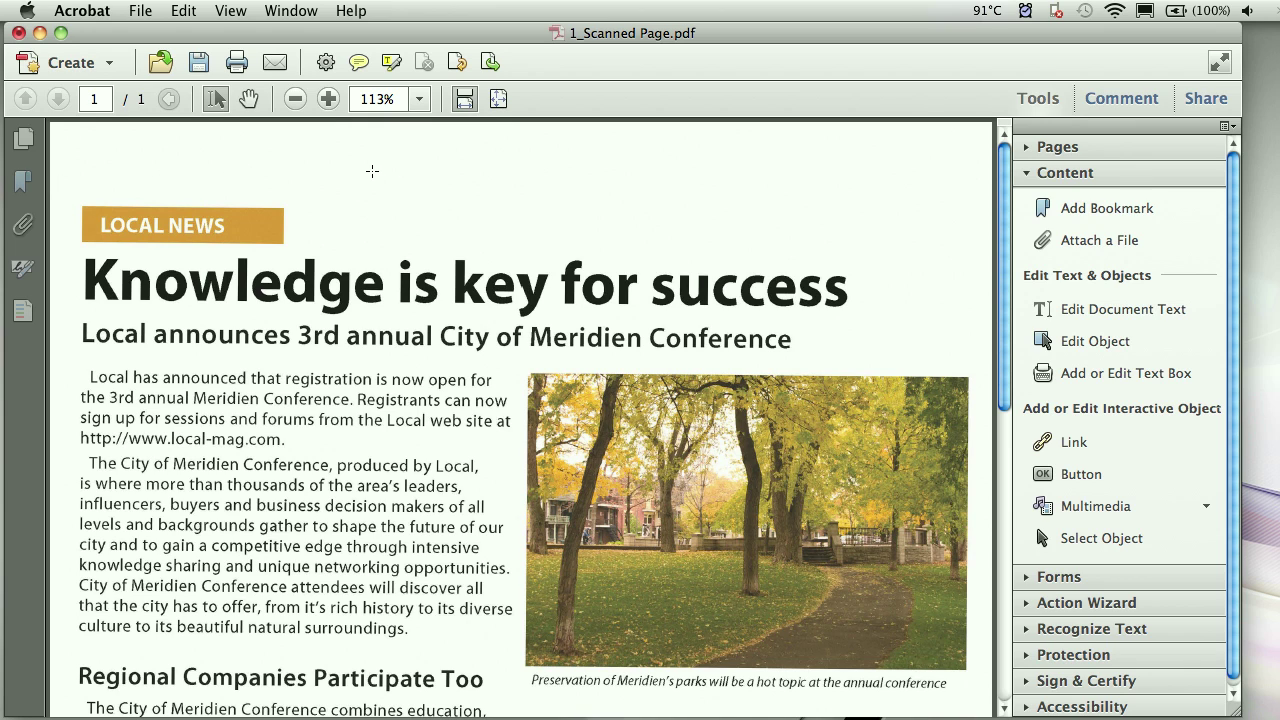
left_click(1034, 174)
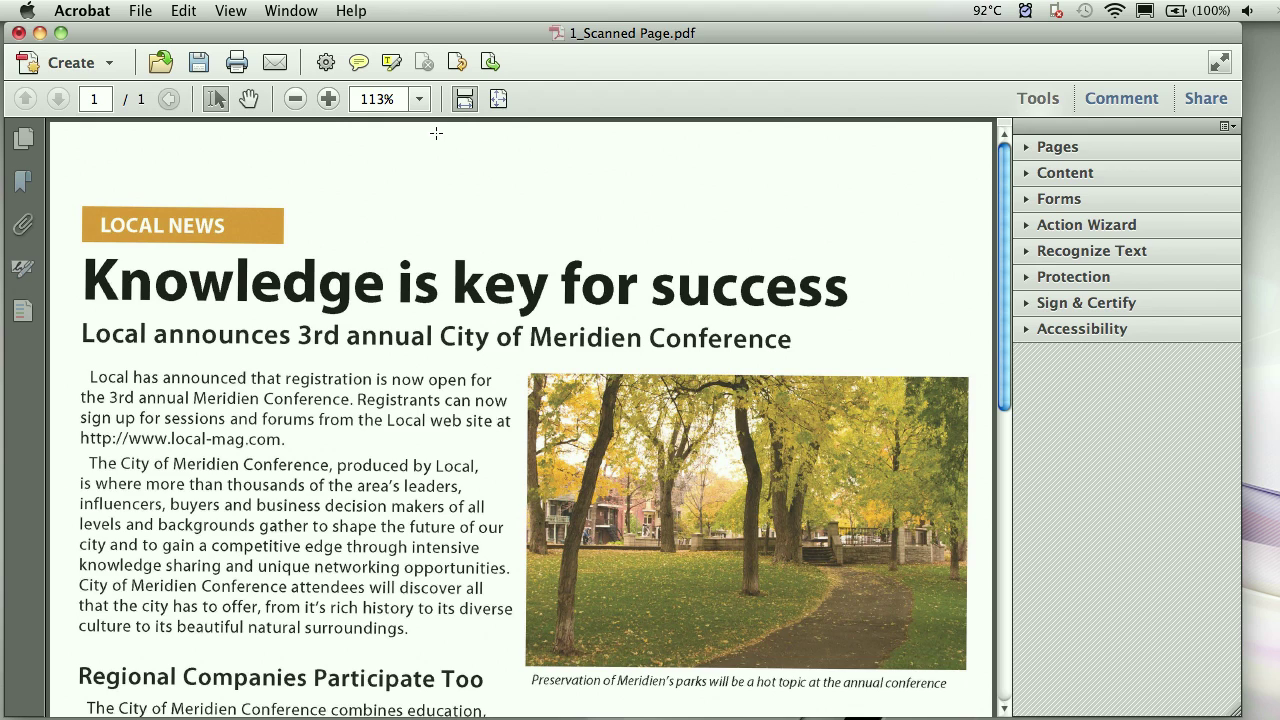
left_click(240, 15)
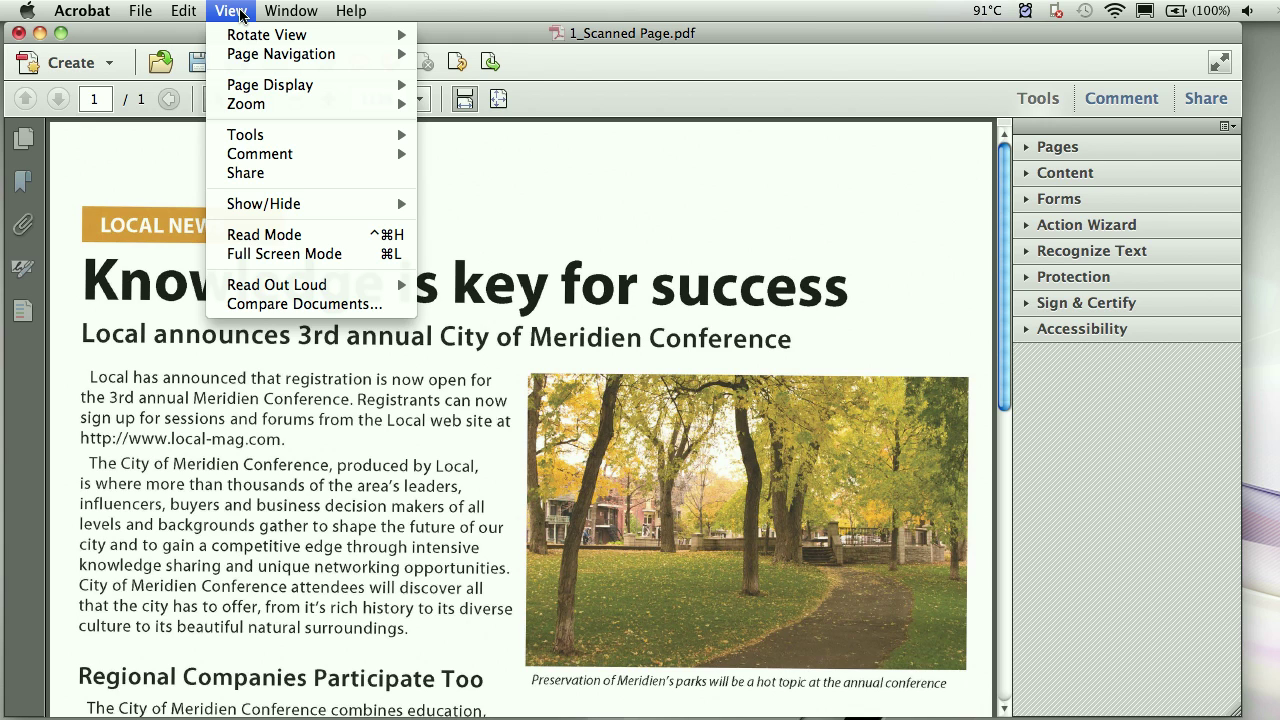
mouse_move(186, 13)
left_click(432, 7)
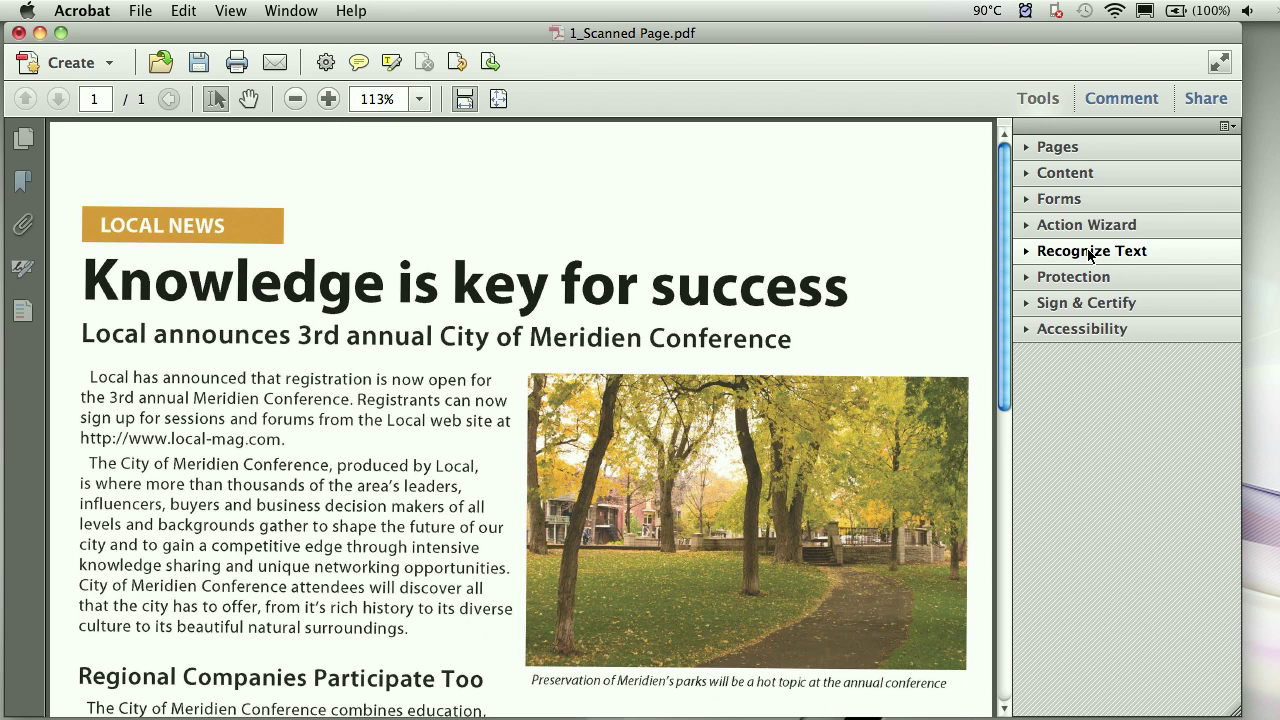
left_click(1090, 253)
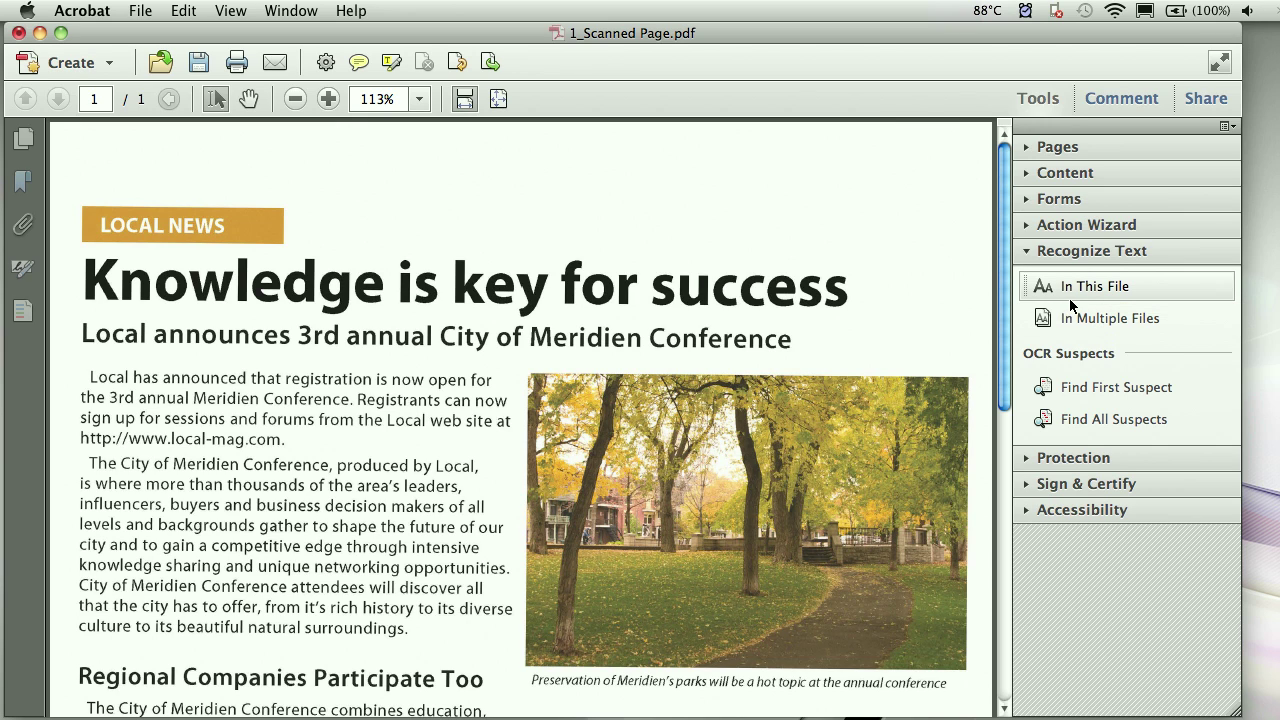
- Run Recognize Text In This File, select the first paragraph's opening lines, then close the document
left_click(1075, 292)
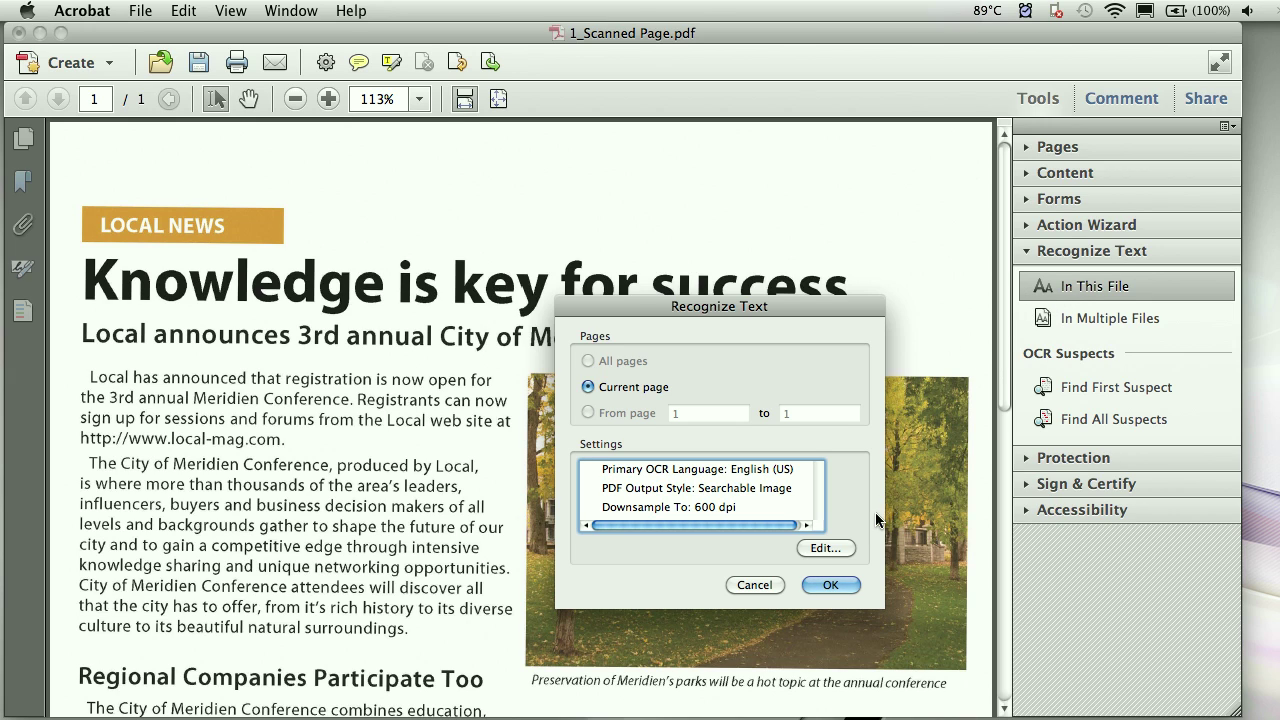
left_click(848, 583)
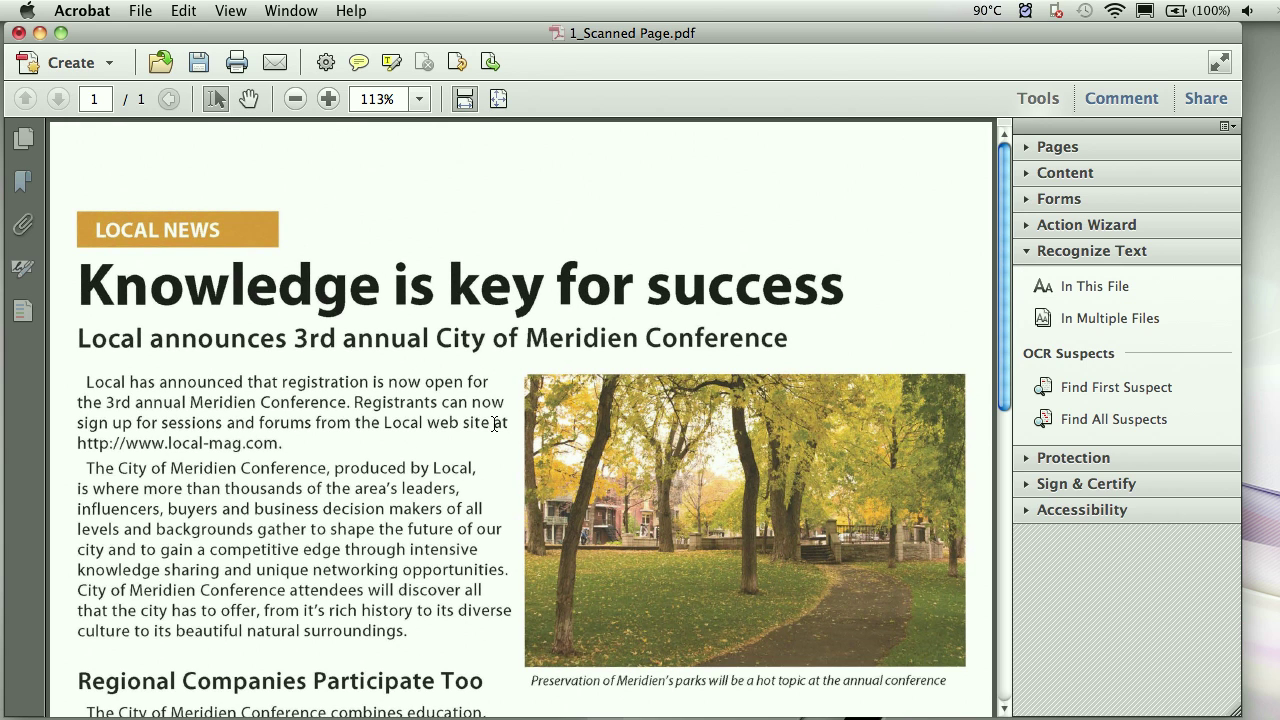
left_click_drag(494, 422, 101, 382)
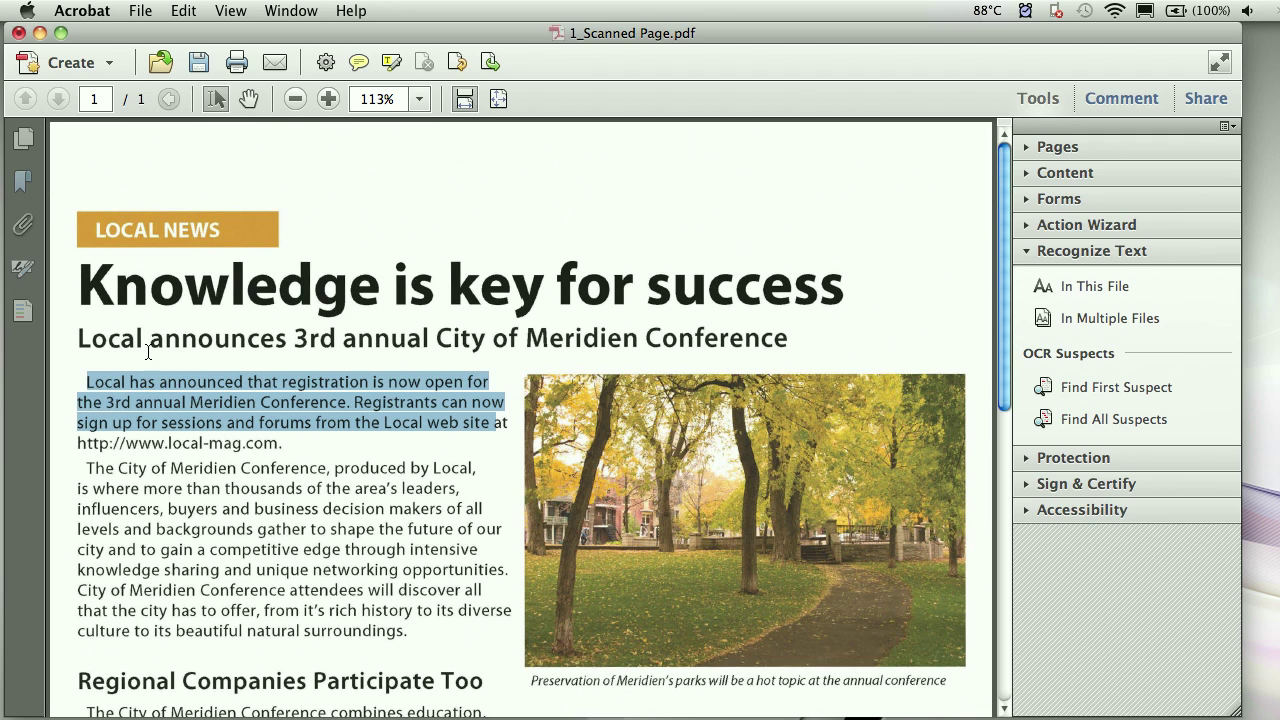
left_click(1052, 254)
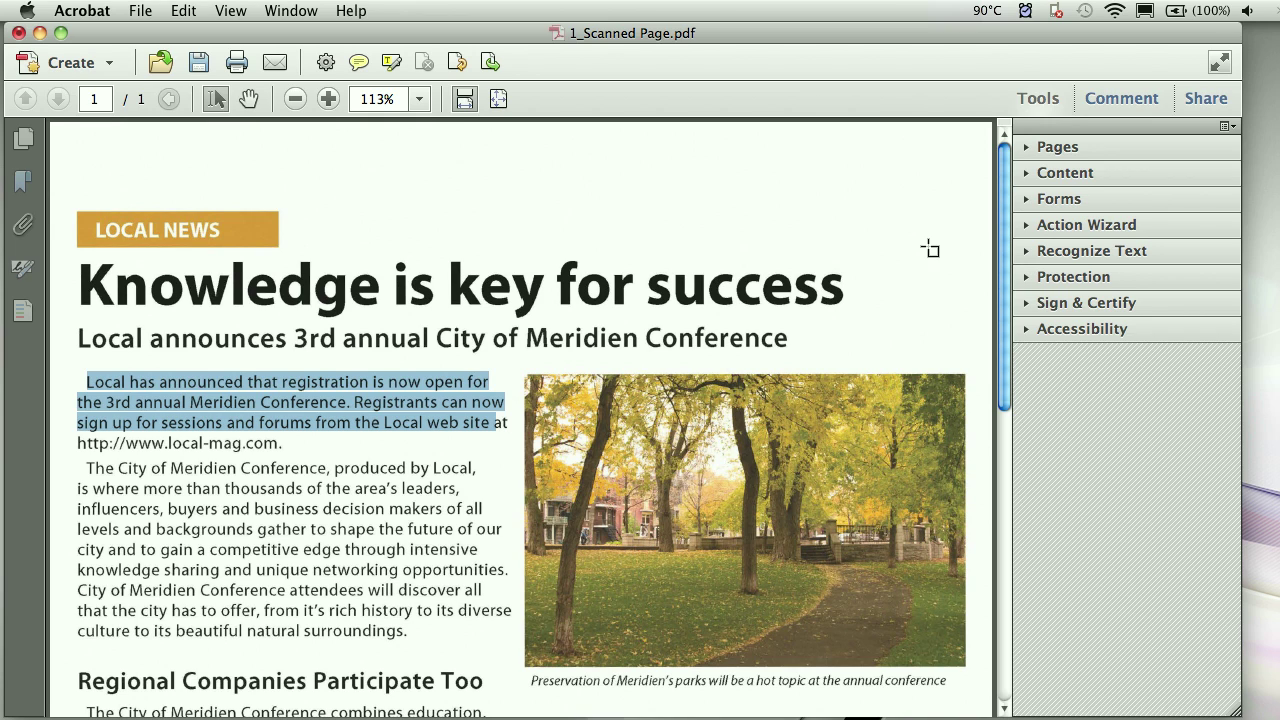
key("super+w")
- Close the scanned page without saving, open 2_Statement of Work.pdf and show the Tools pane
left_click(651, 327)
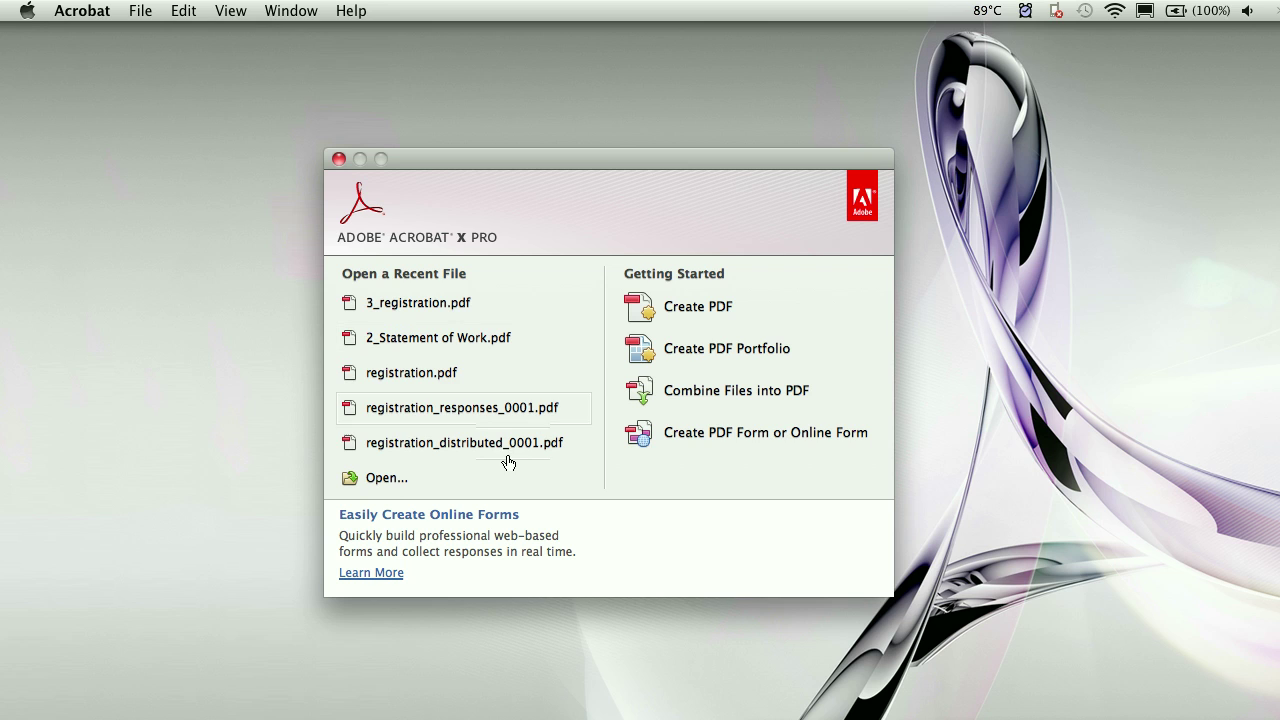
left_click(406, 480)
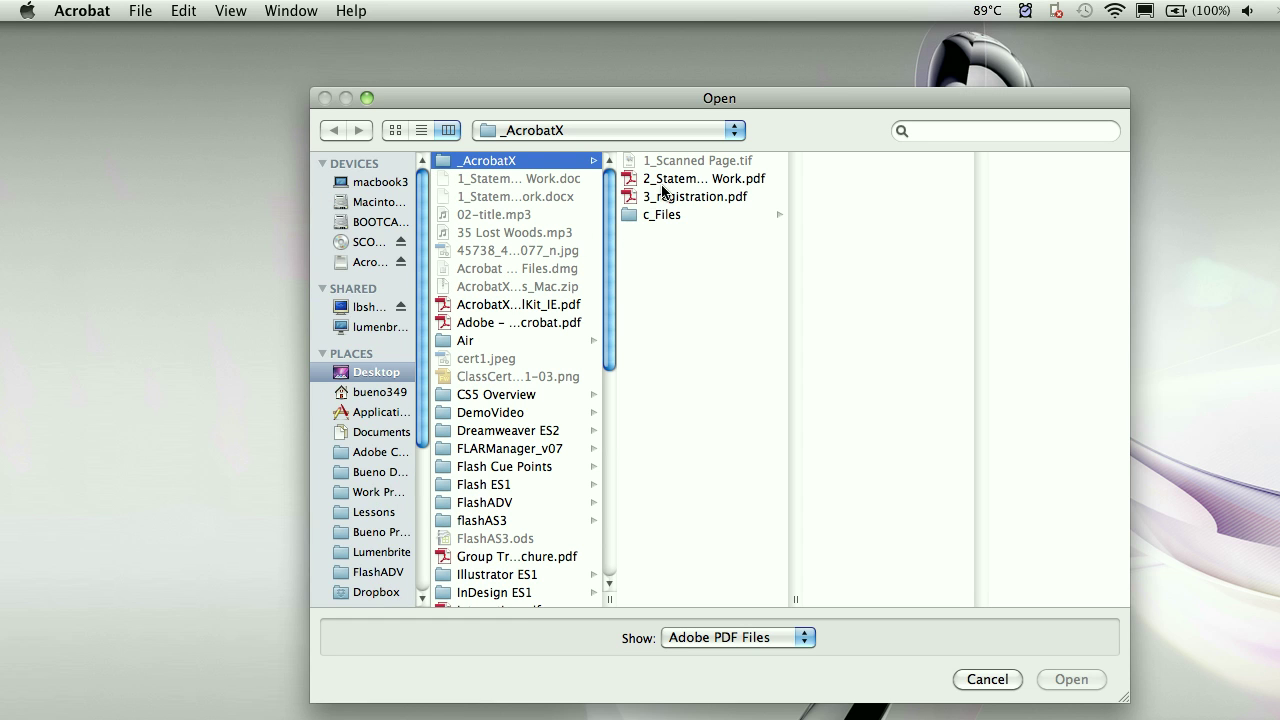
left_click(668, 179)
left_click(1083, 667)
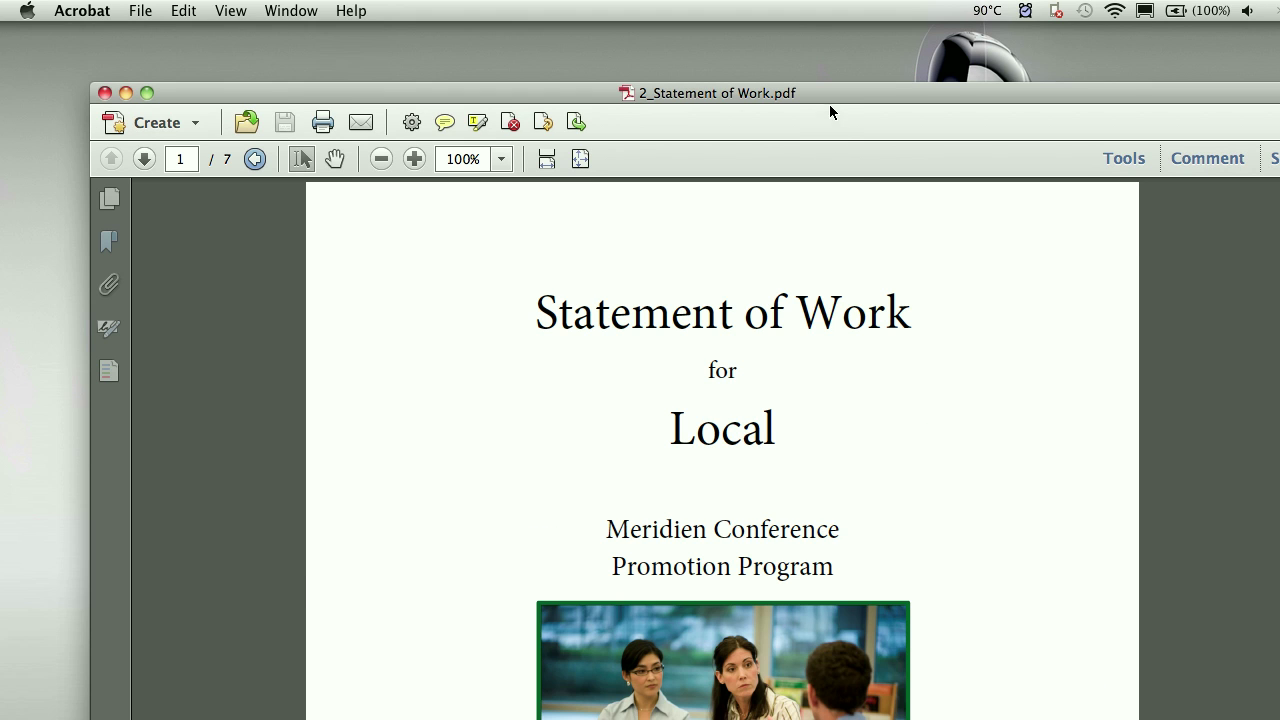
left_click_drag(829, 99, 737, 46)
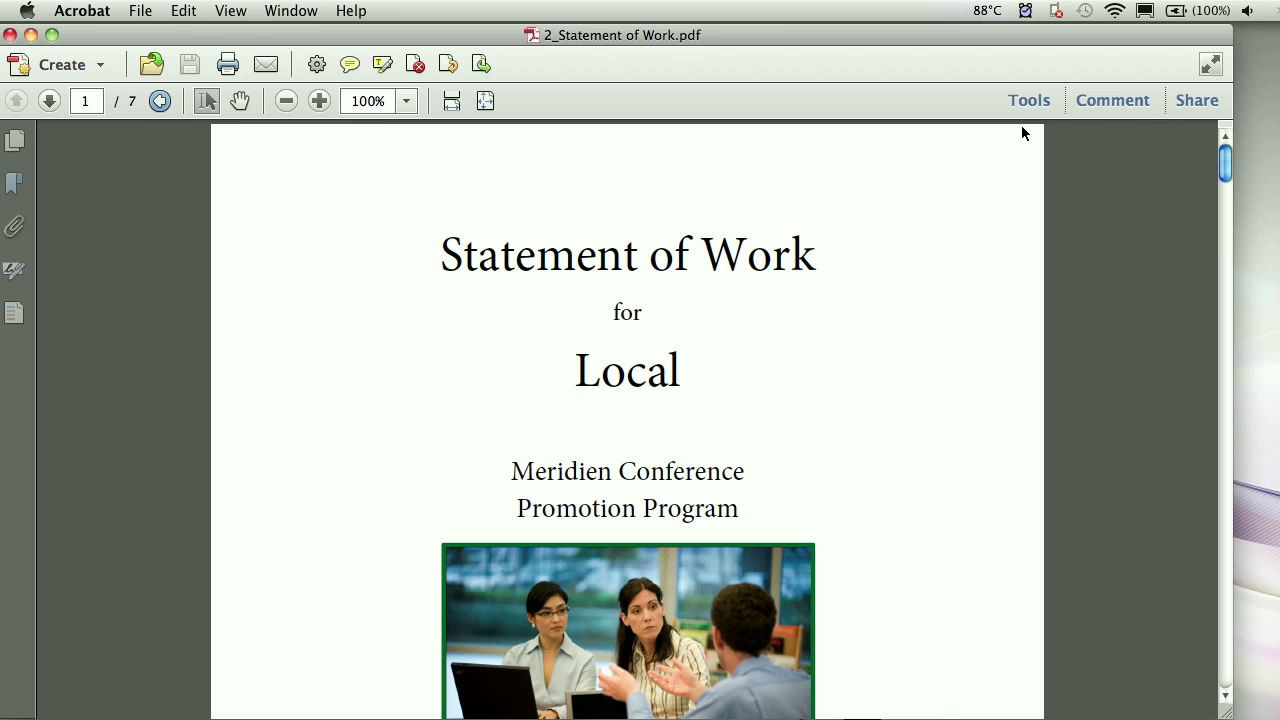
left_click(1030, 102)
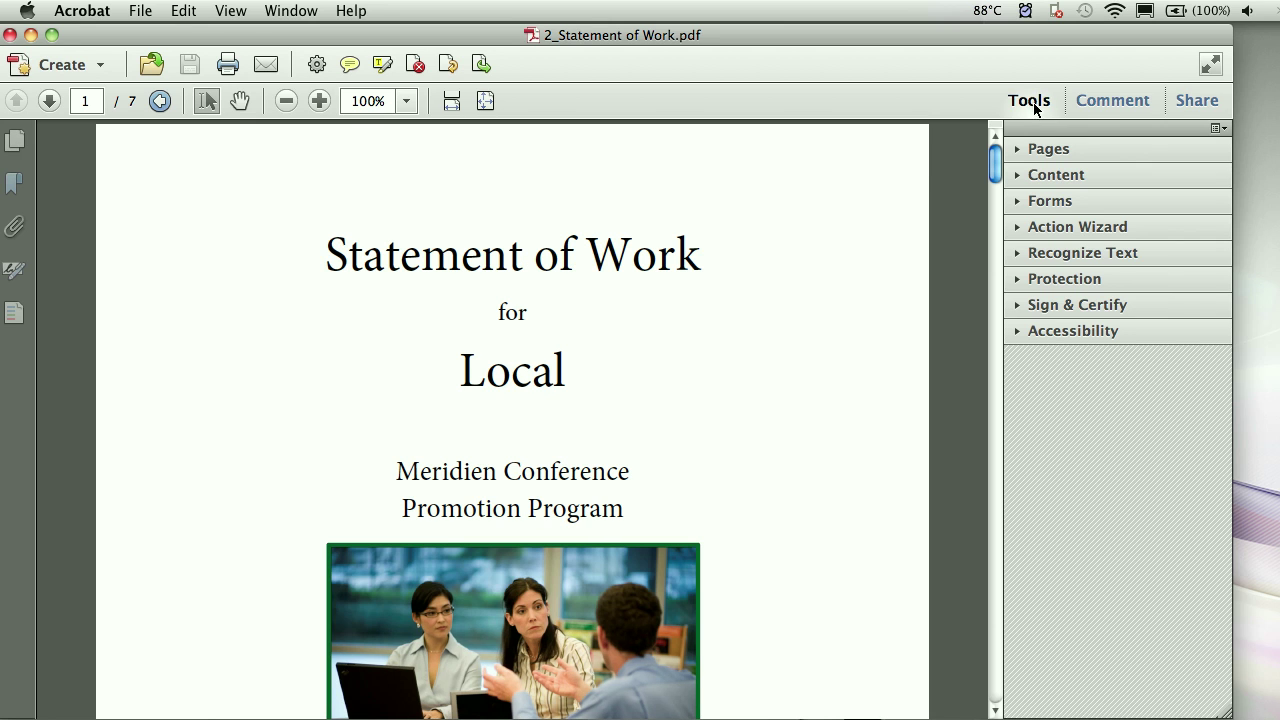
- With Edit Document Text, add 's' so the cover title reads 'Statements of Work'
left_click(1097, 178)
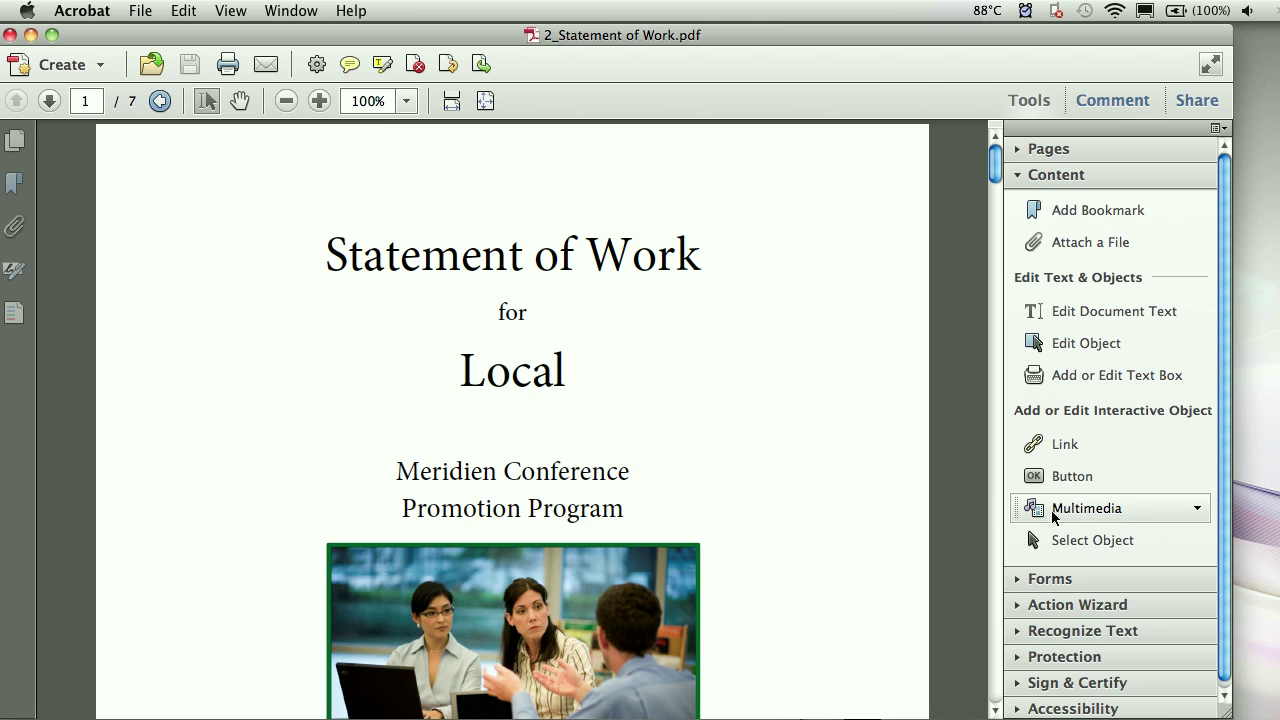
left_click(1113, 311)
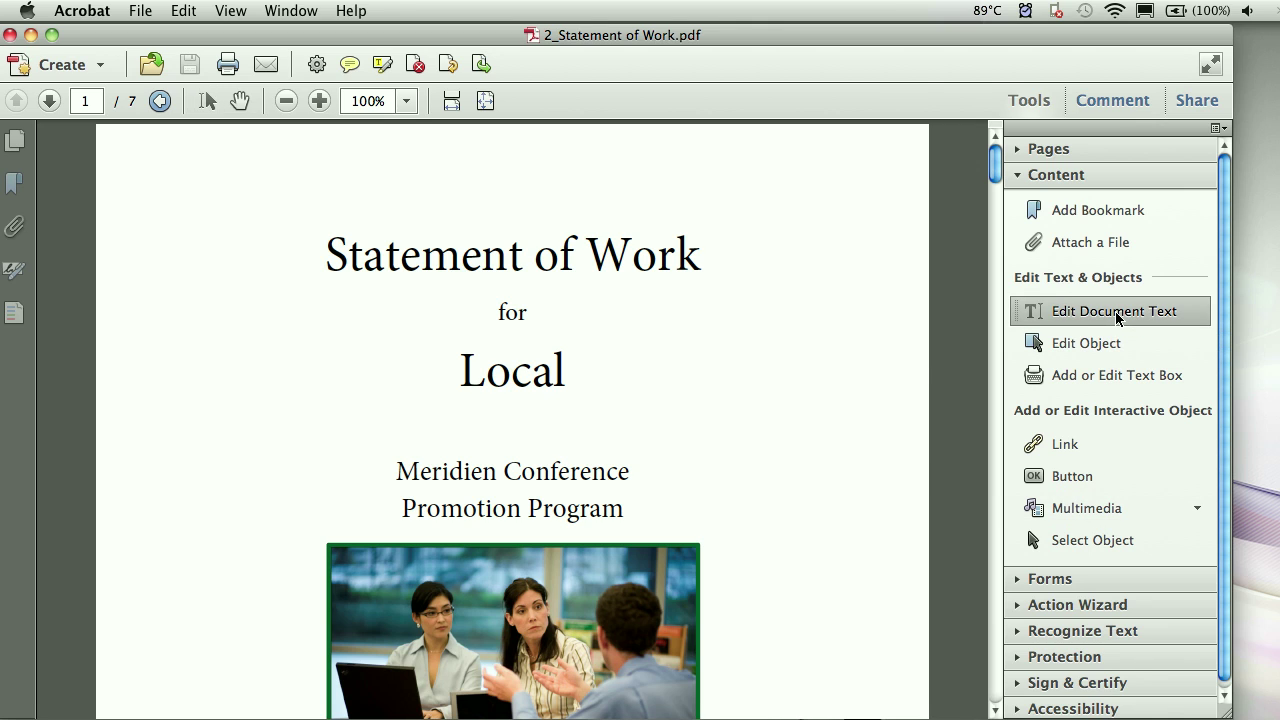
left_click(655, 252)
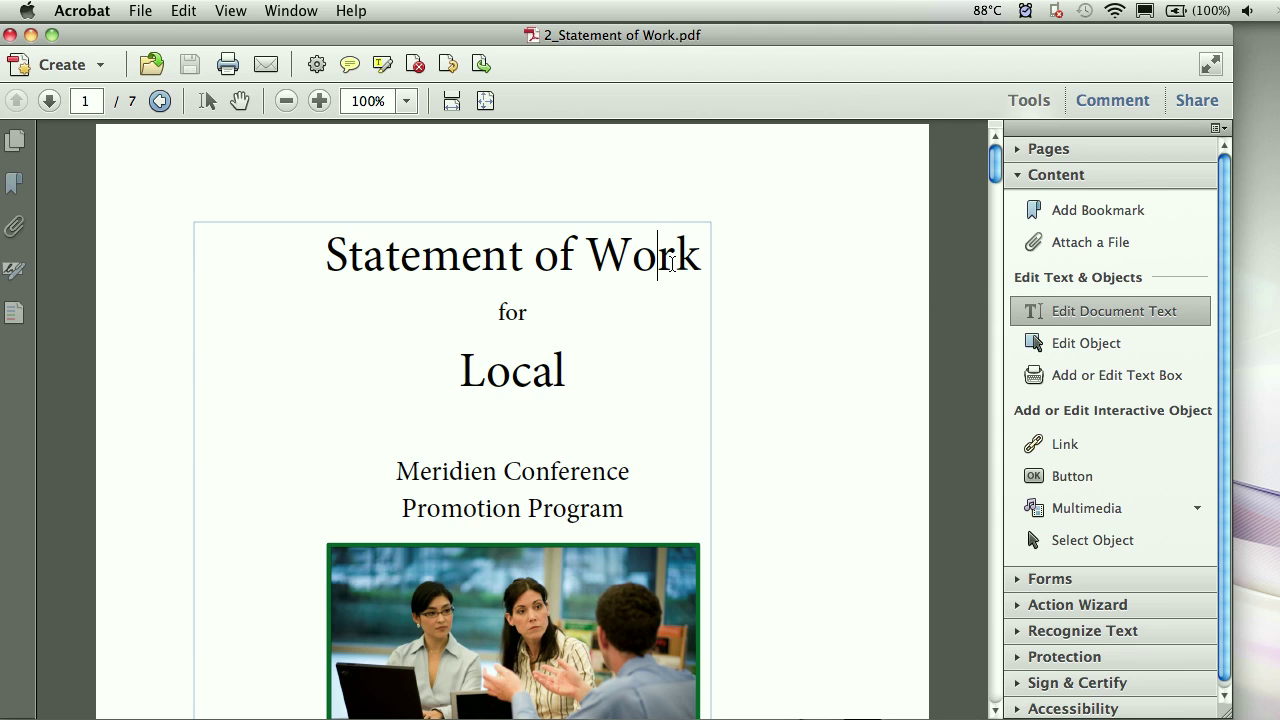
left_click(525, 258)
type("s")
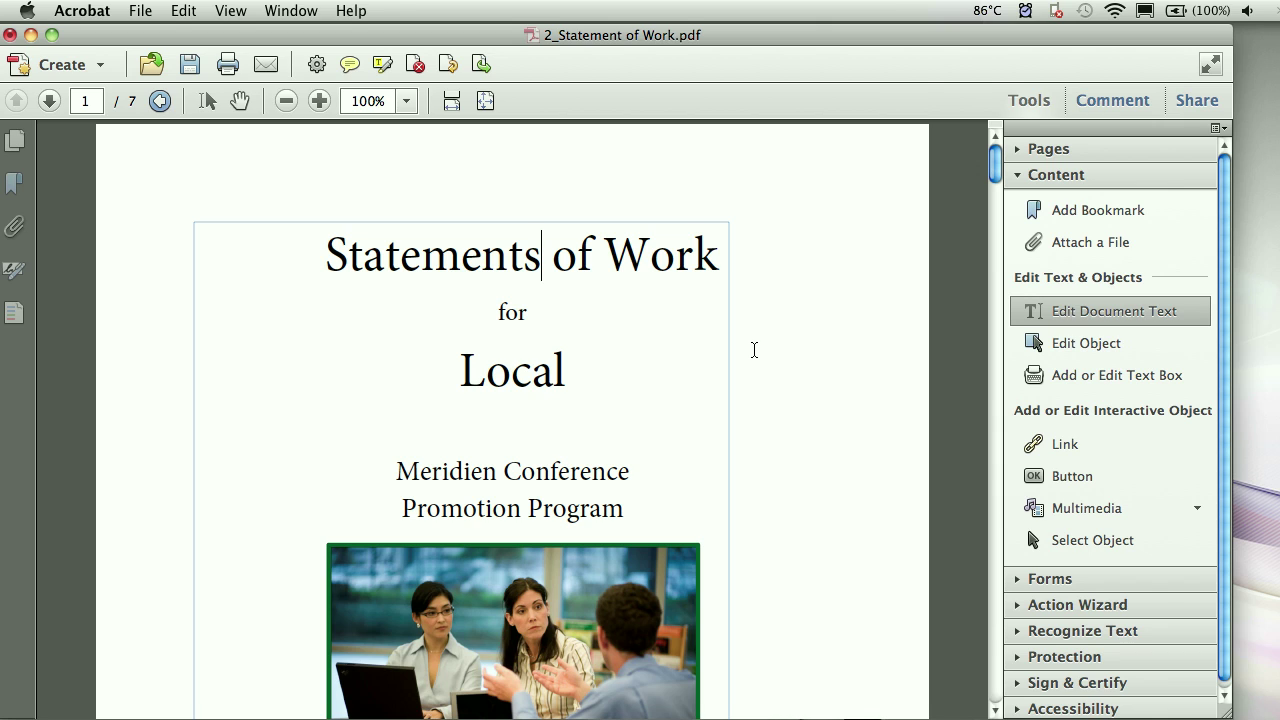
scroll(754, 350, "down", 3)
- Switch to Edit Object, nudge the cover photo right, and view its context menu without choosing anything
scroll(754, 347, "down", 4)
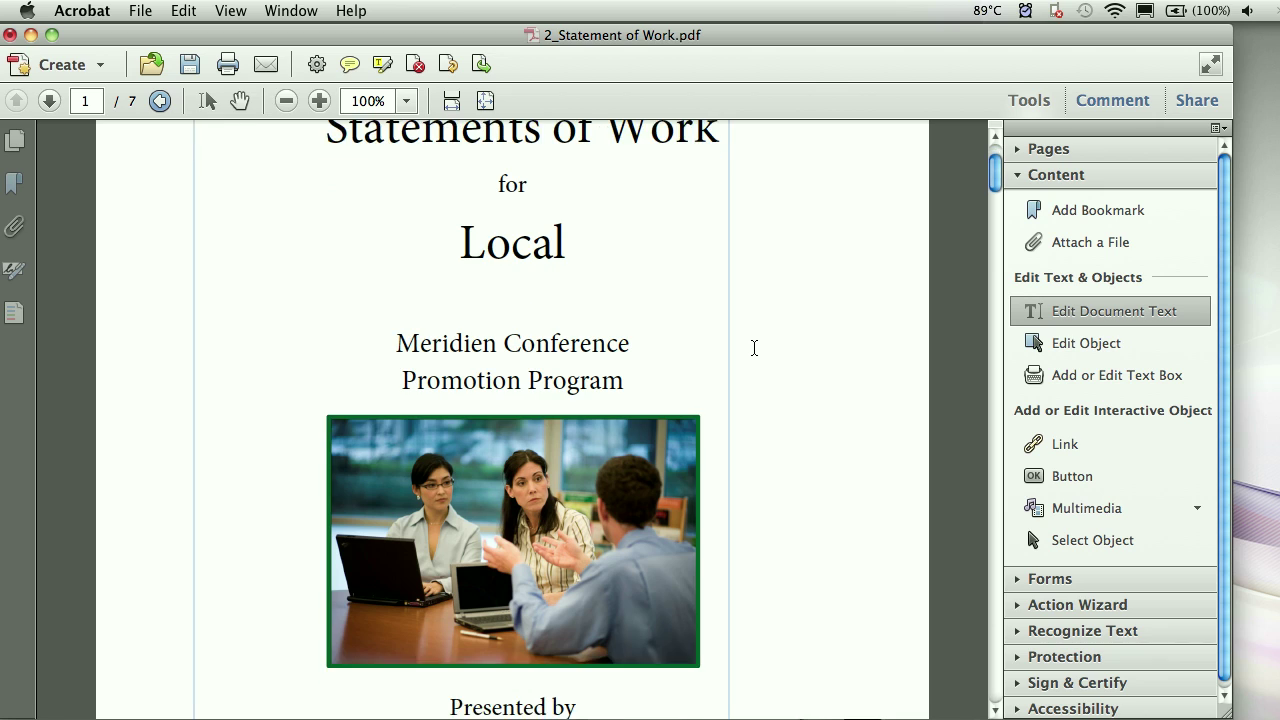
scroll(752, 347, "down", 3)
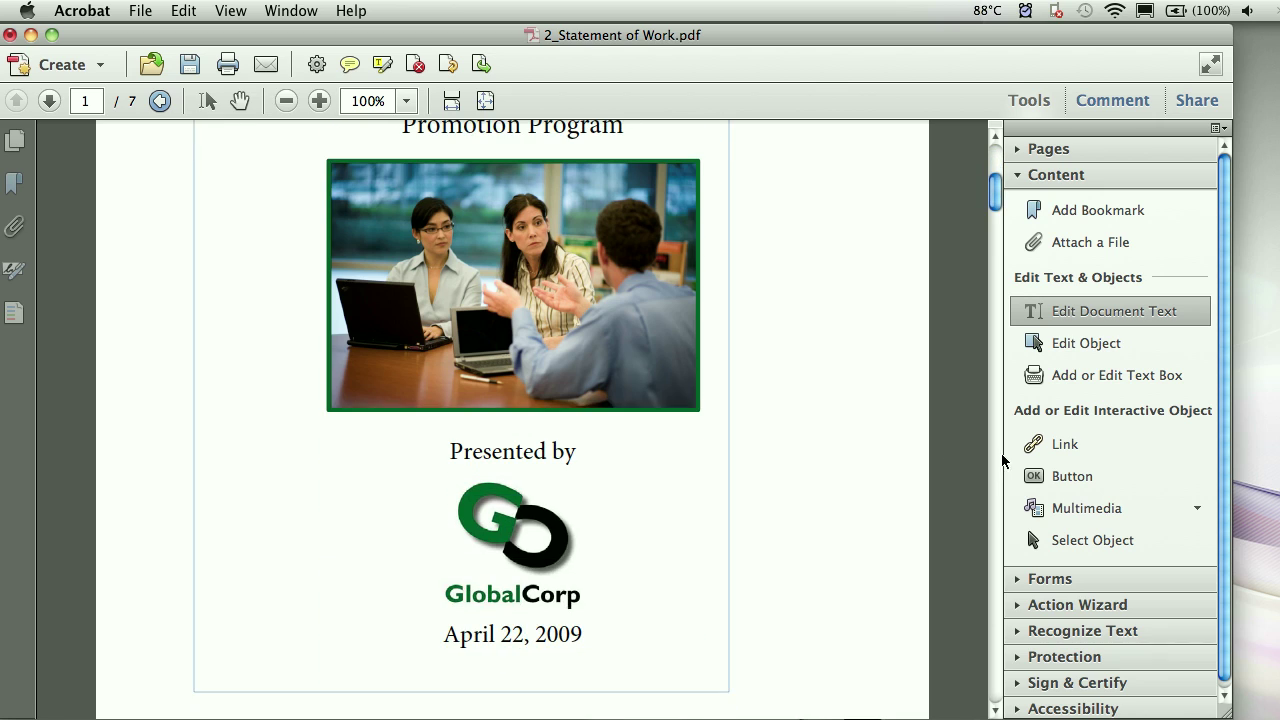
left_click(1062, 353)
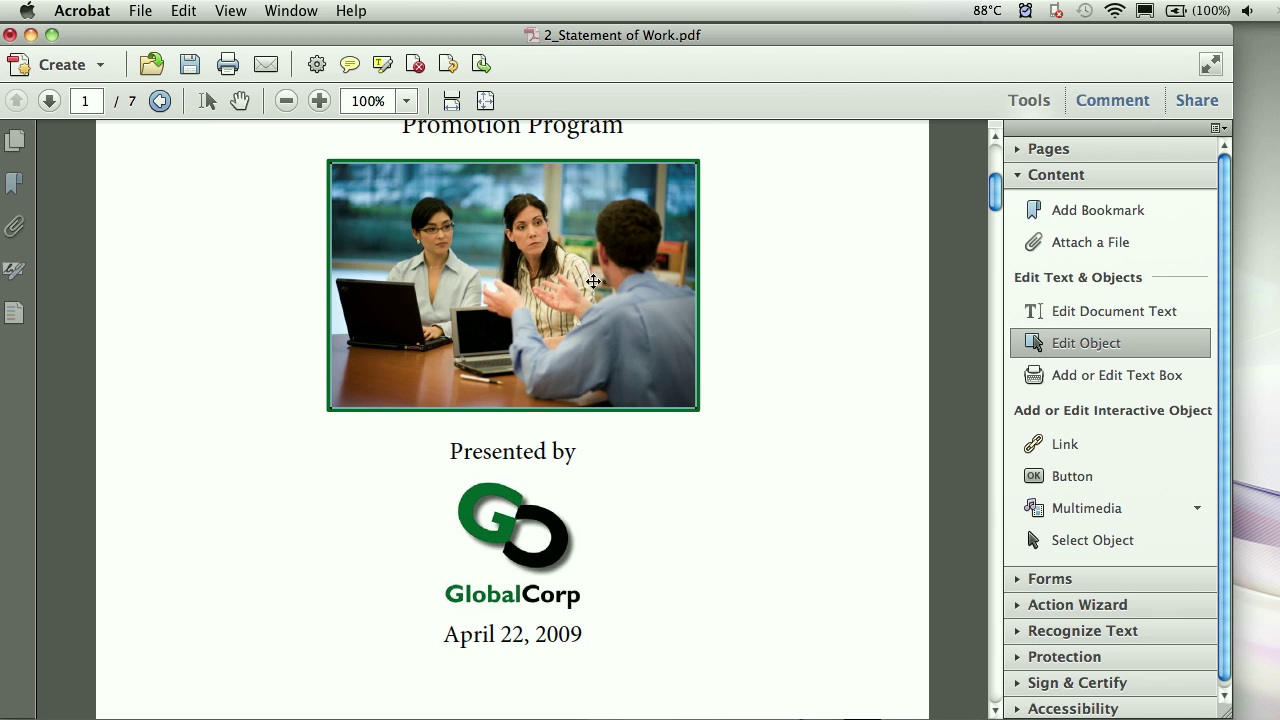
left_click_drag(557, 269, 588, 269)
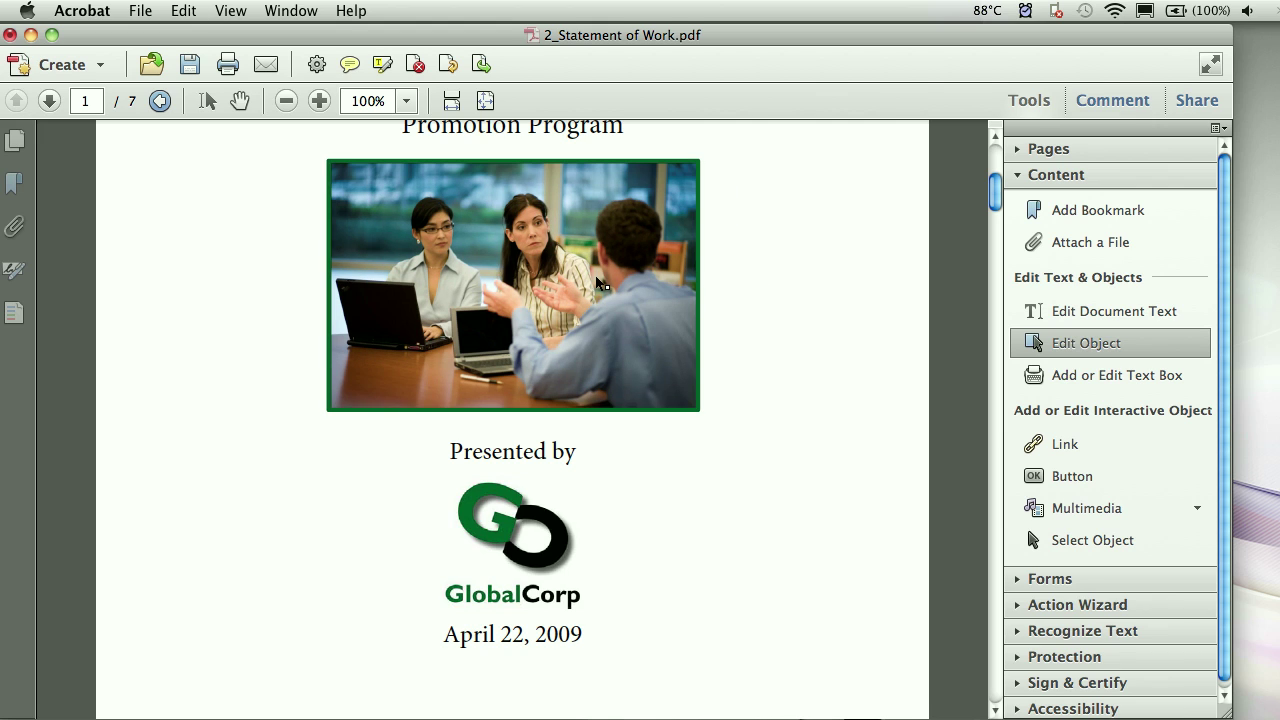
right_click(538, 203)
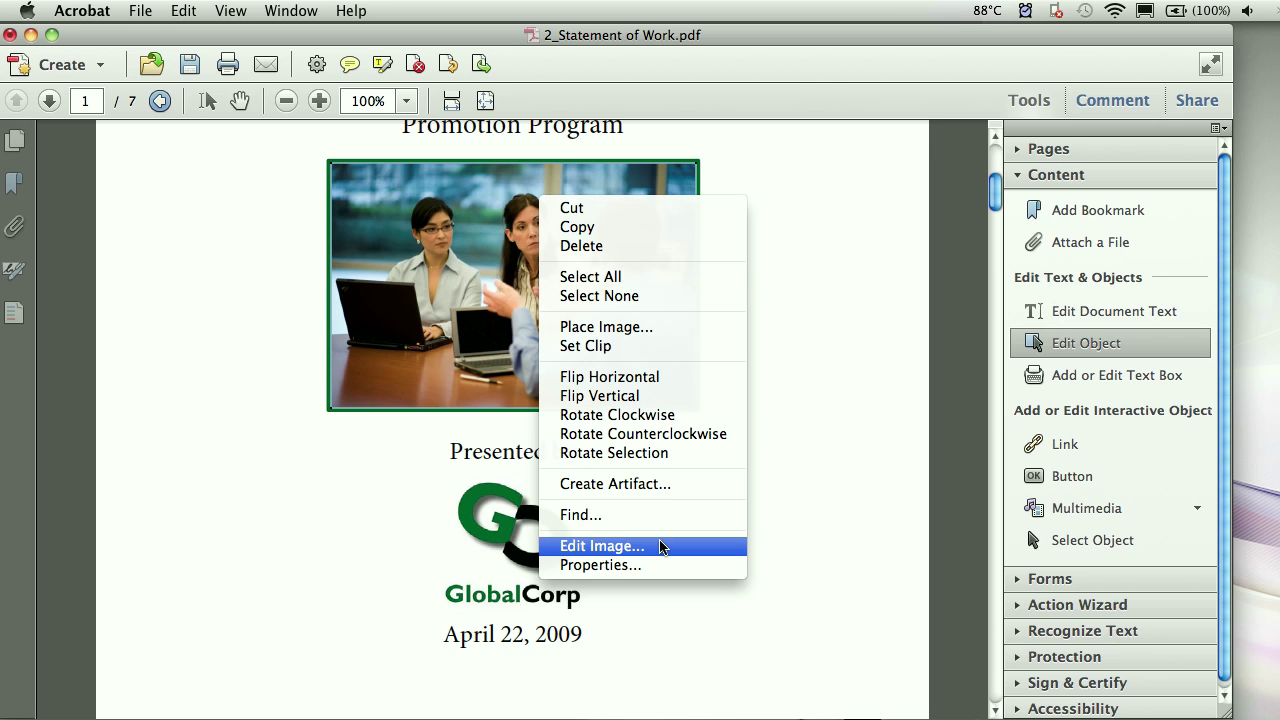
left_click(775, 397)
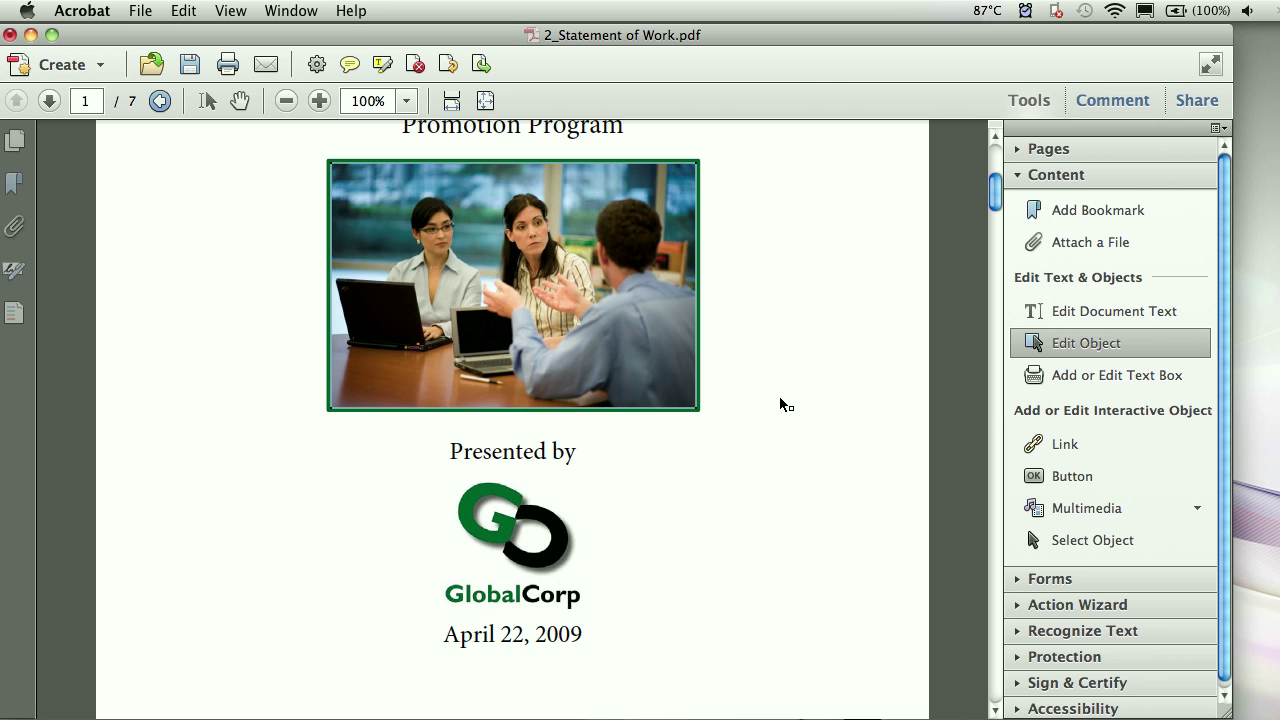
scroll(781, 404, "up", 8)
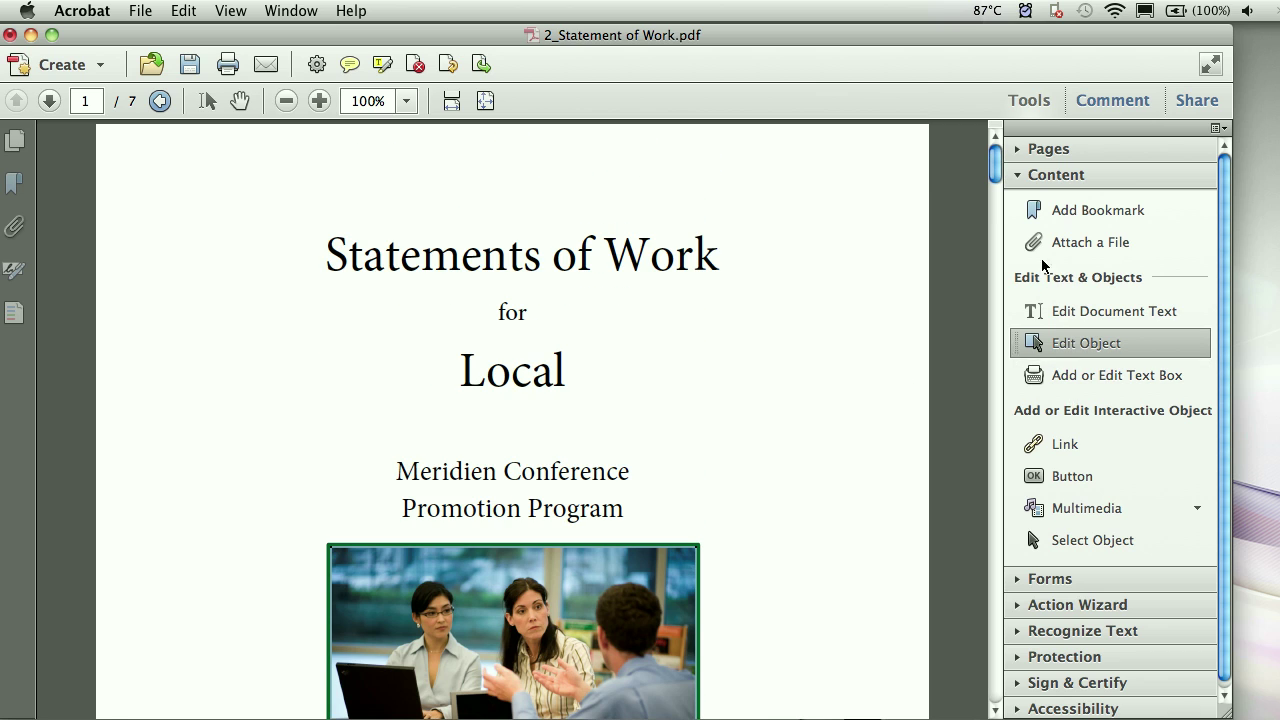
- Place a Sticky Note on the cover photo reading 'Swap out with Friendly picture'
left_click(1038, 175)
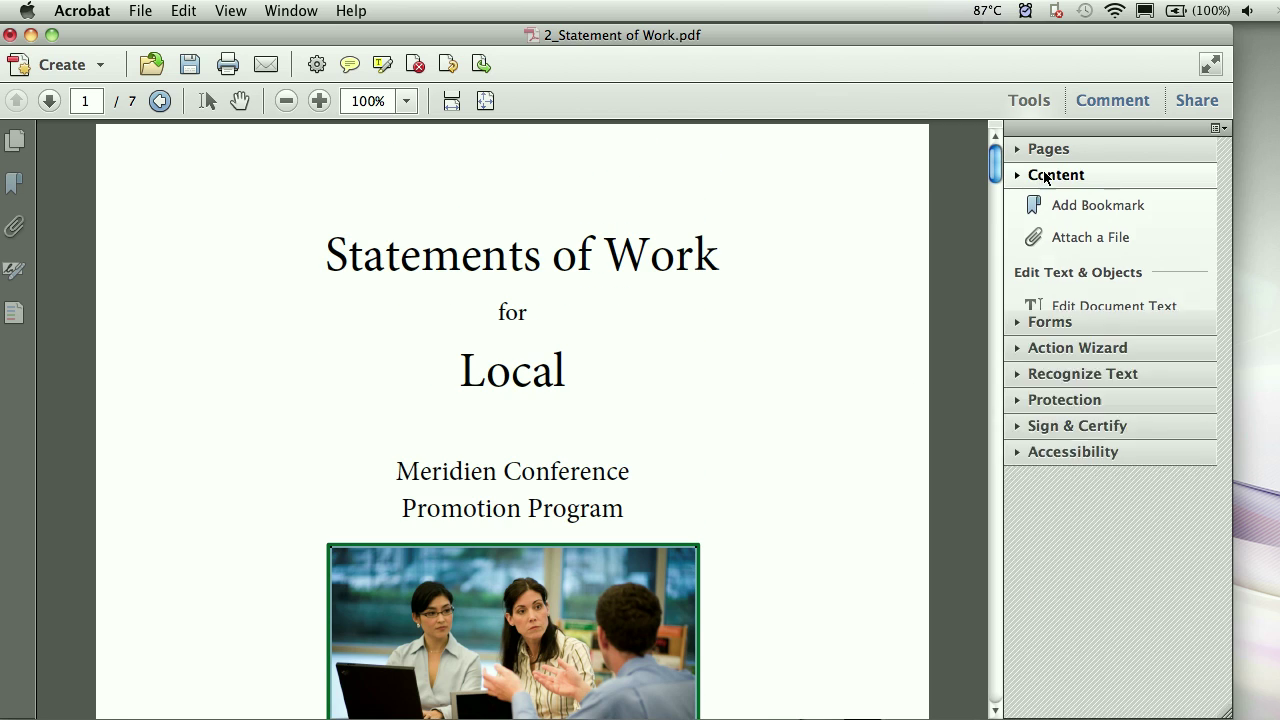
left_click(1102, 104)
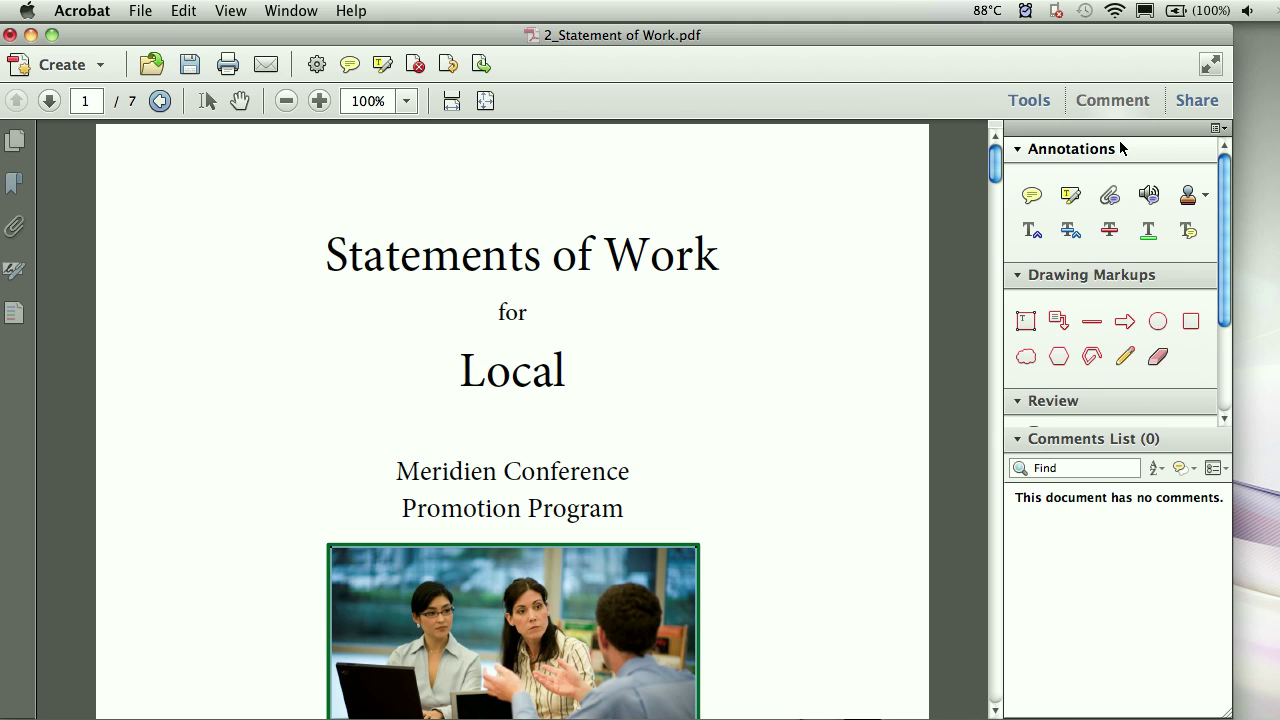
left_click(1070, 230)
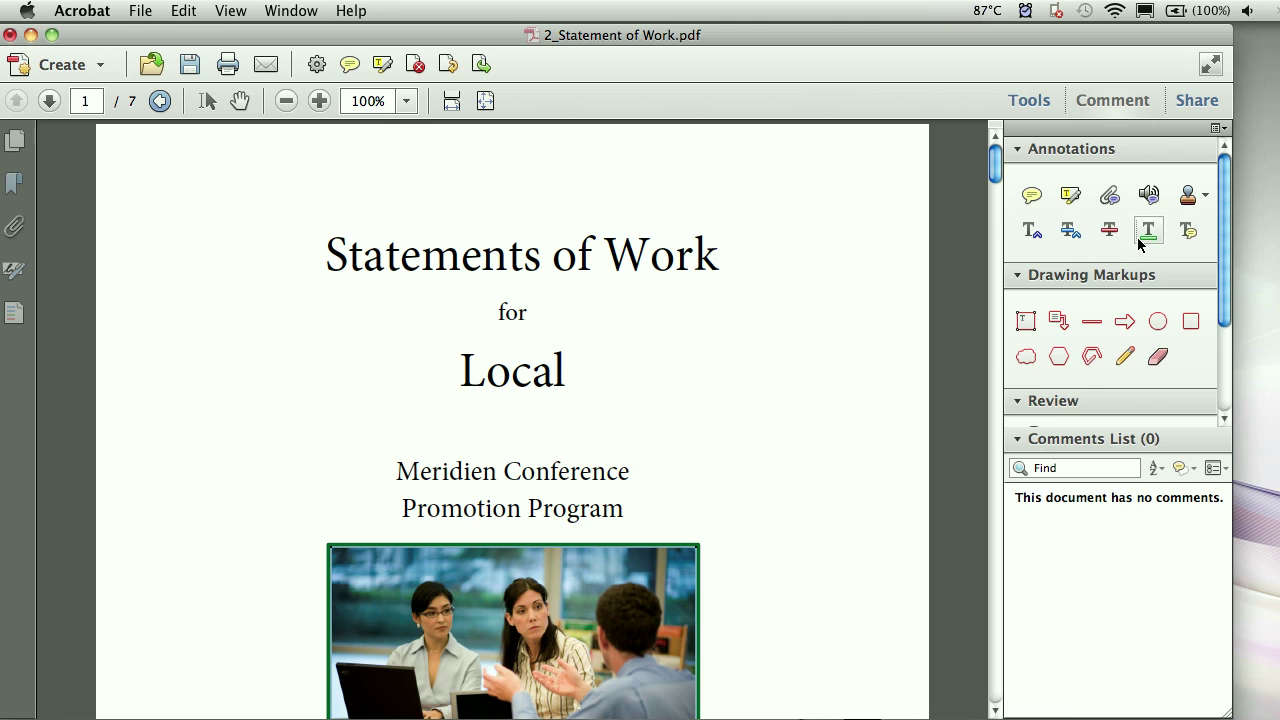
left_click(1034, 199)
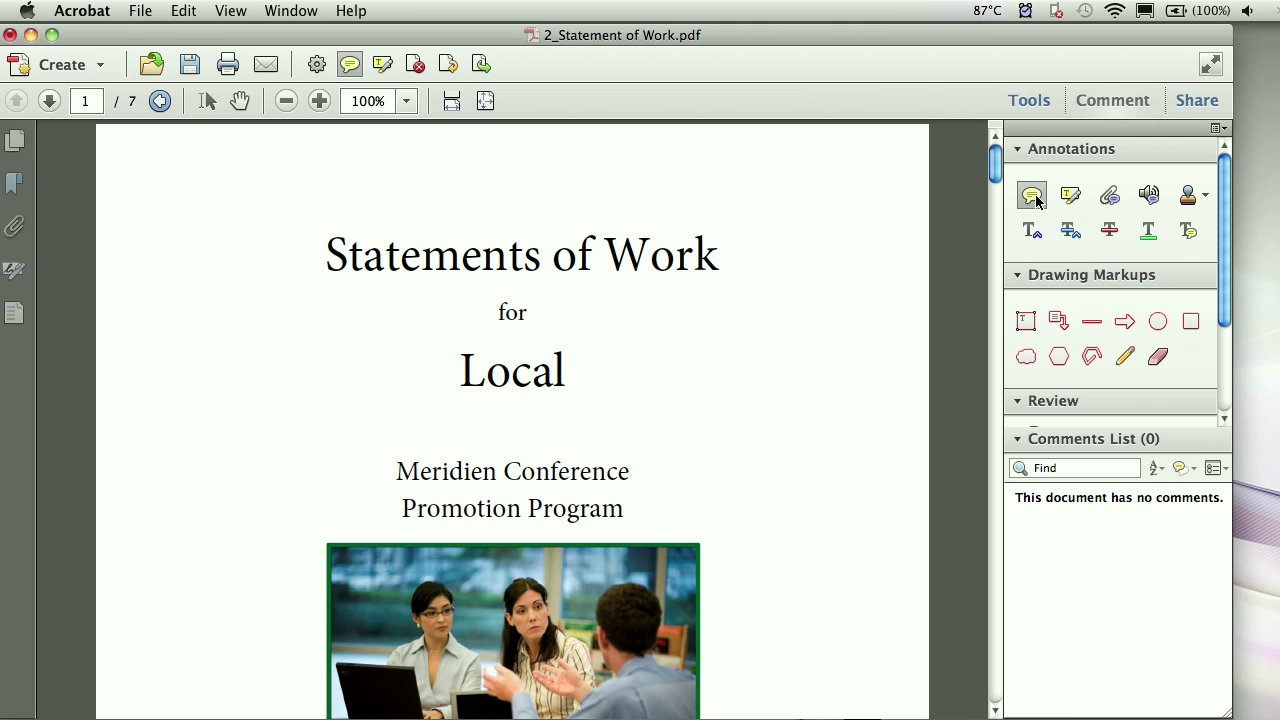
scroll(592, 505, "down", 1)
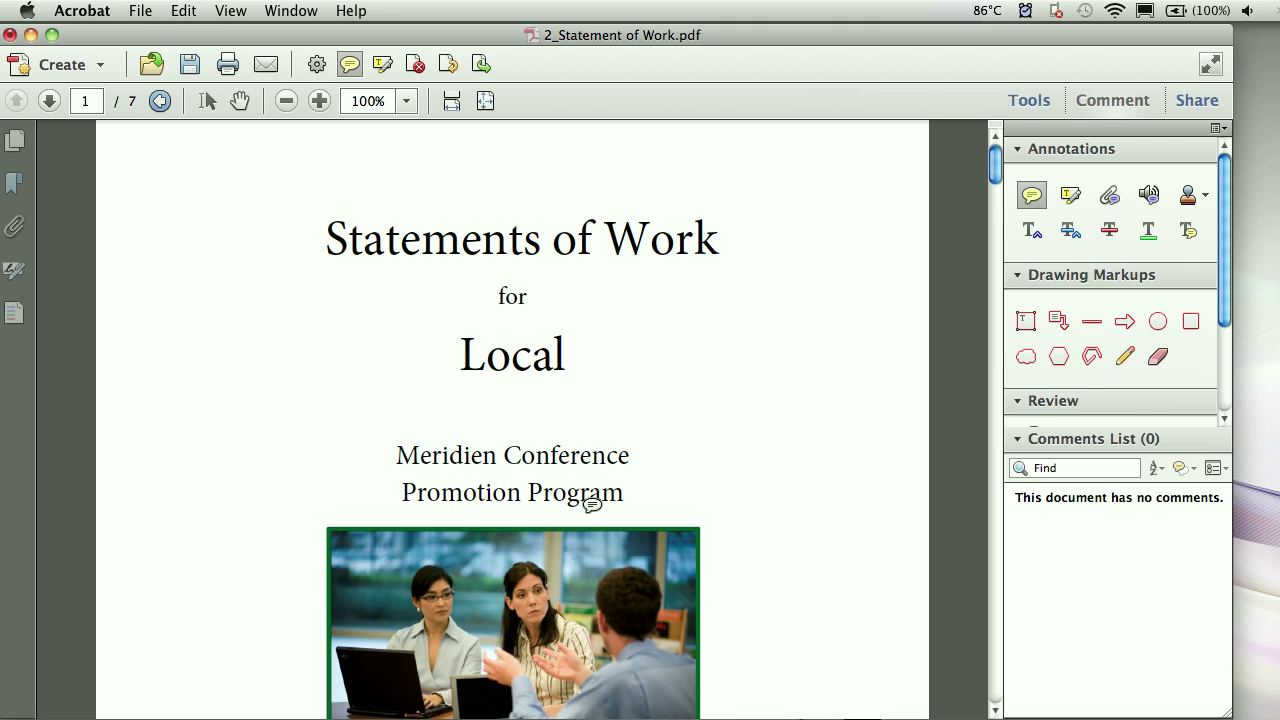
scroll(592, 505, "down", 6)
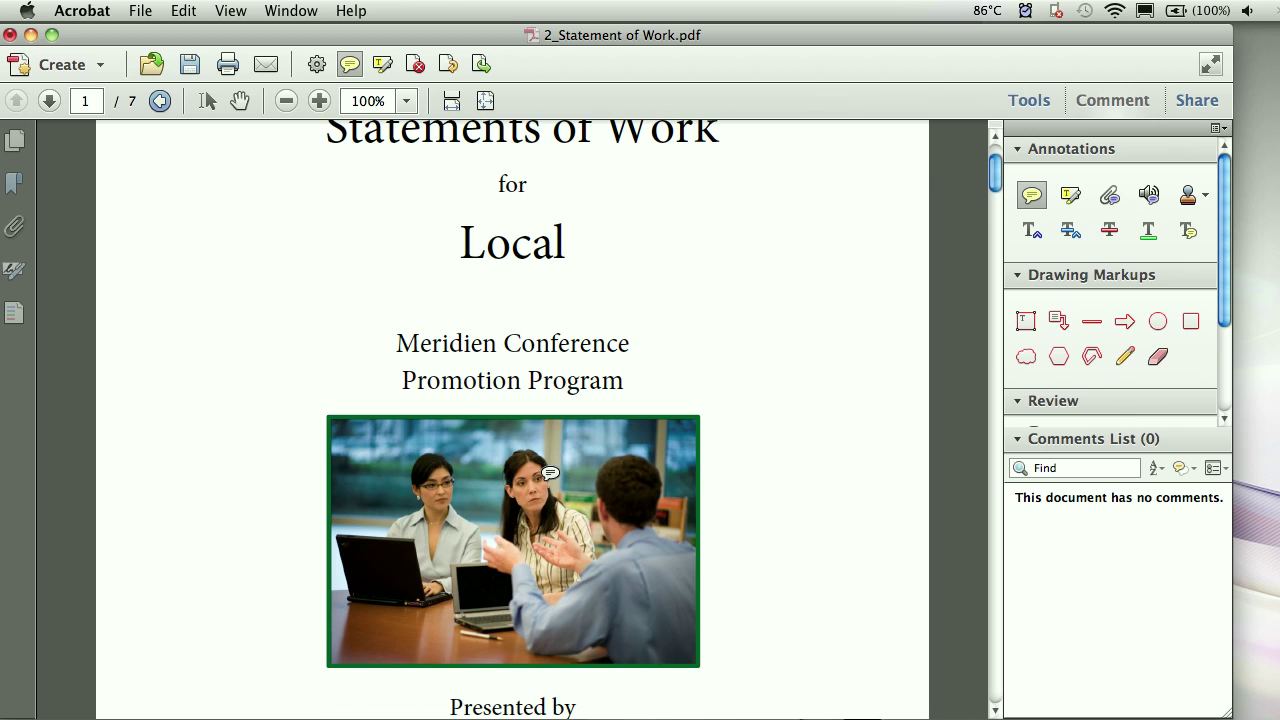
left_click(545, 468)
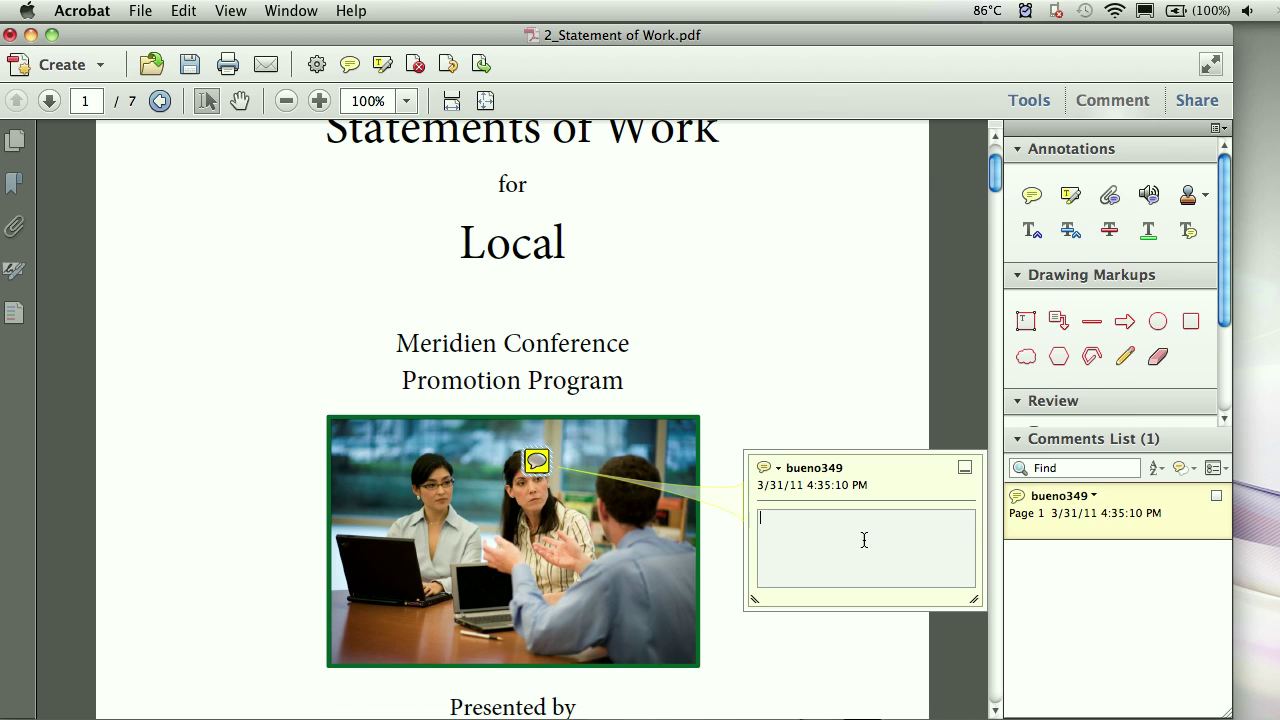
type("Swap out with Friend!")
type("y picture.")
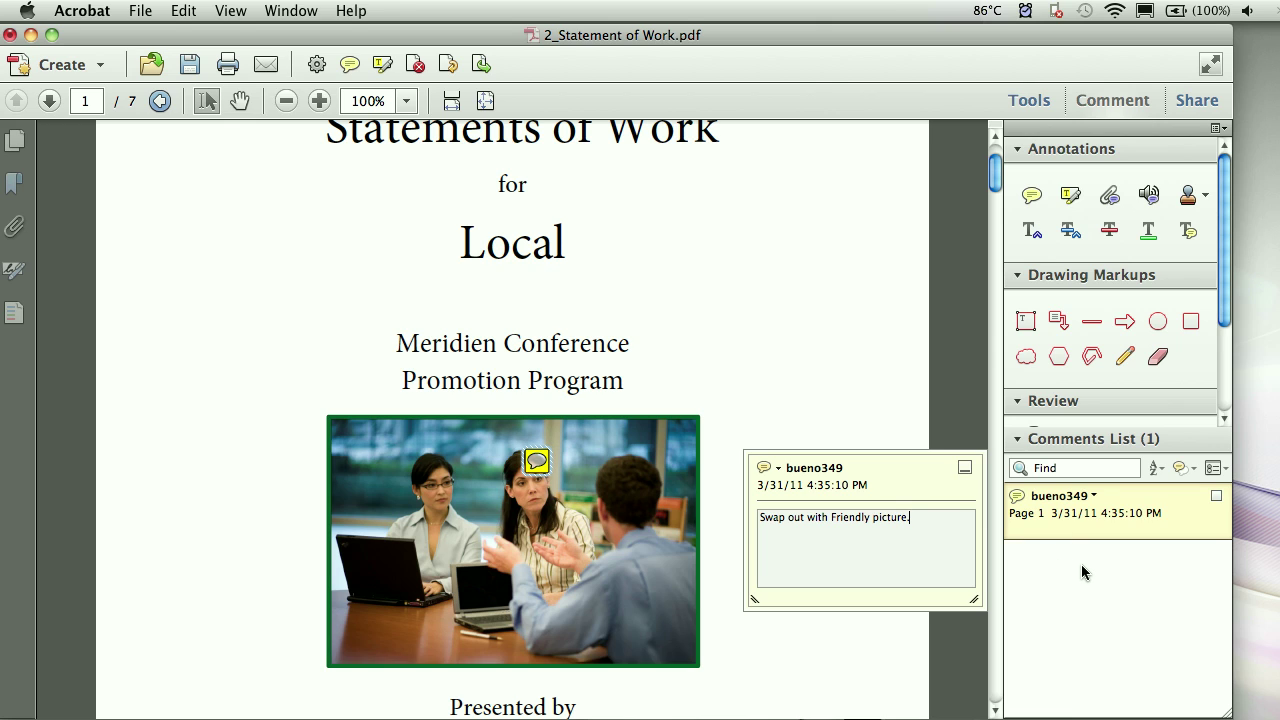
- Commit the note, then jump back to the page-1 comment from the Comments List and deselect it
left_click(894, 638)
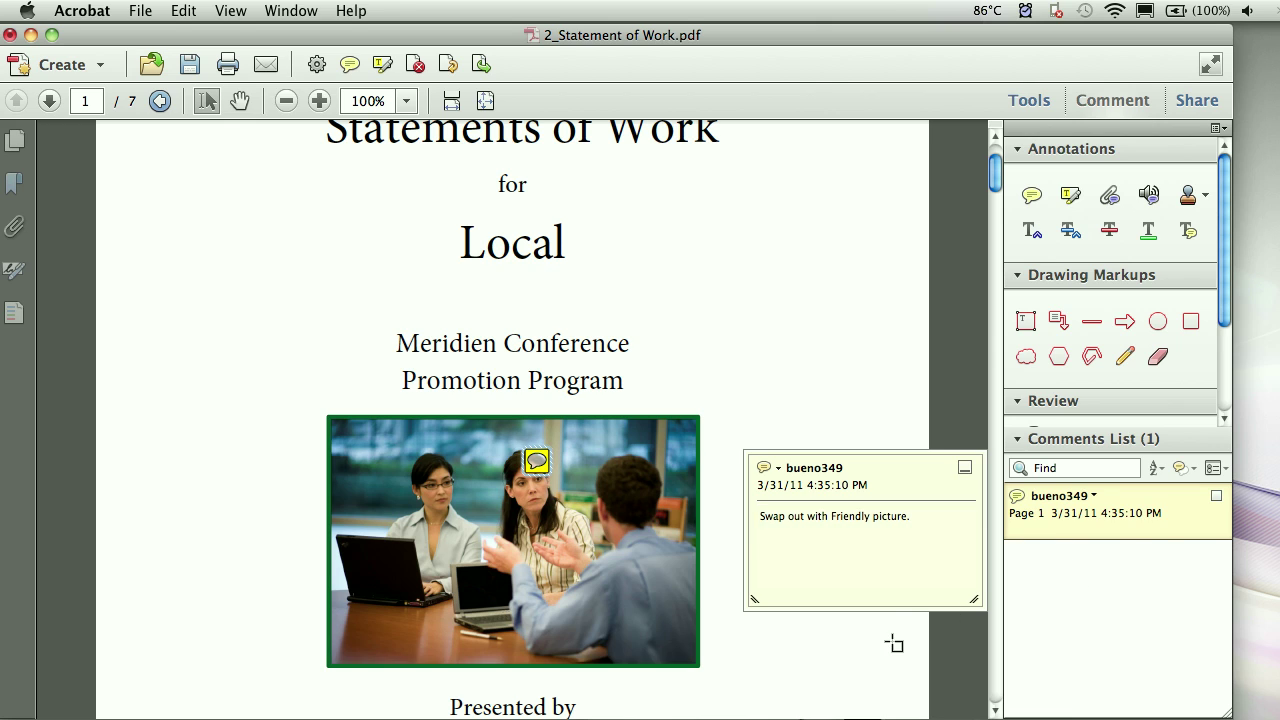
scroll(893, 636, "down", 5)
scroll(893, 633, "down", 15)
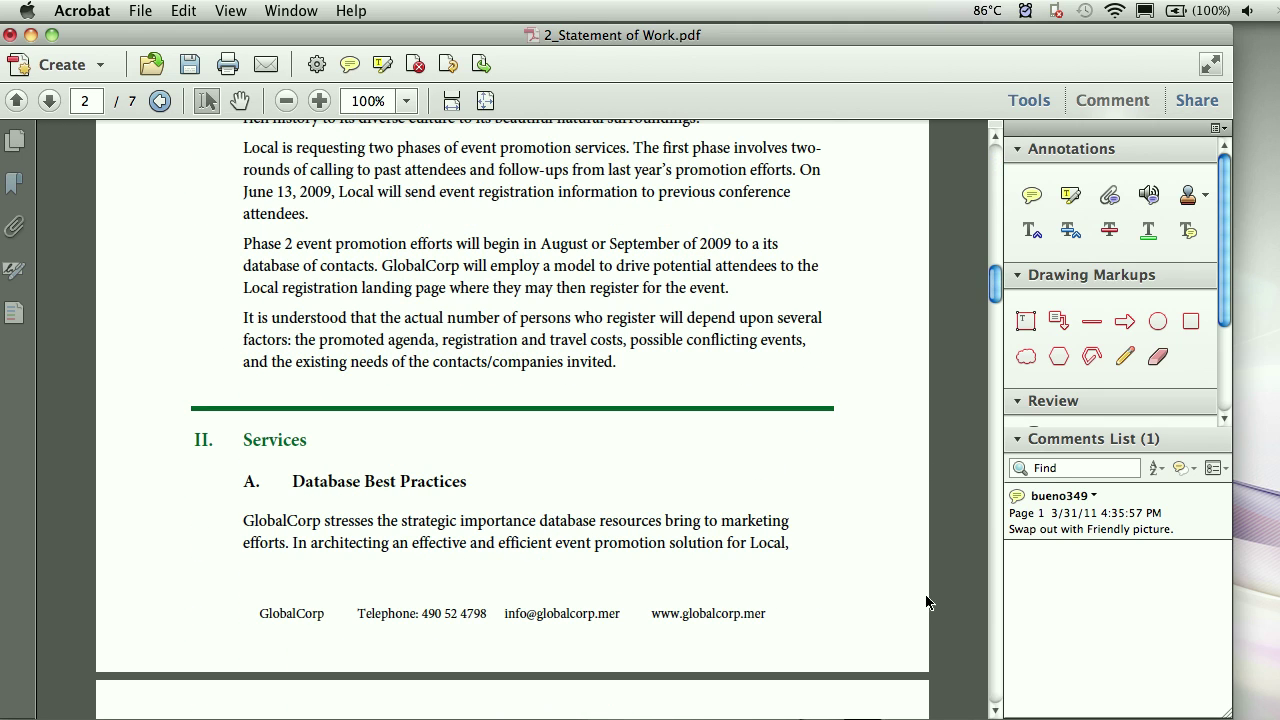
left_click(1070, 516)
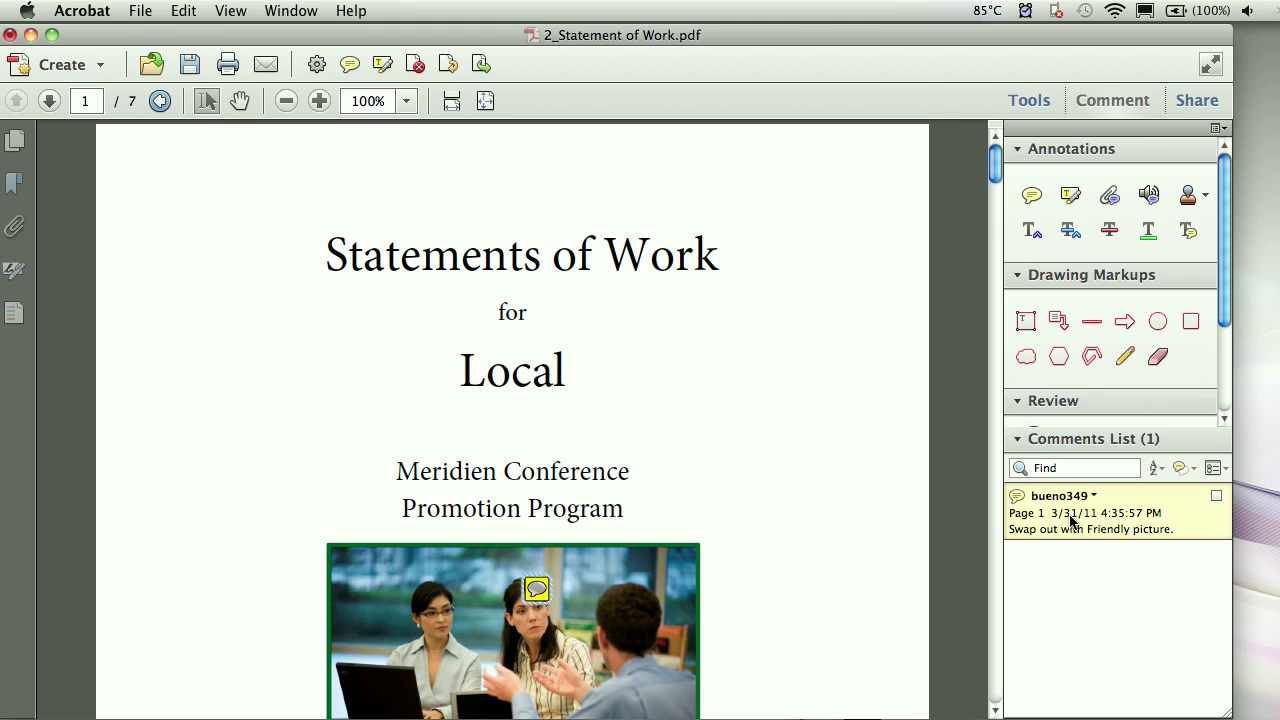
left_click(888, 520)
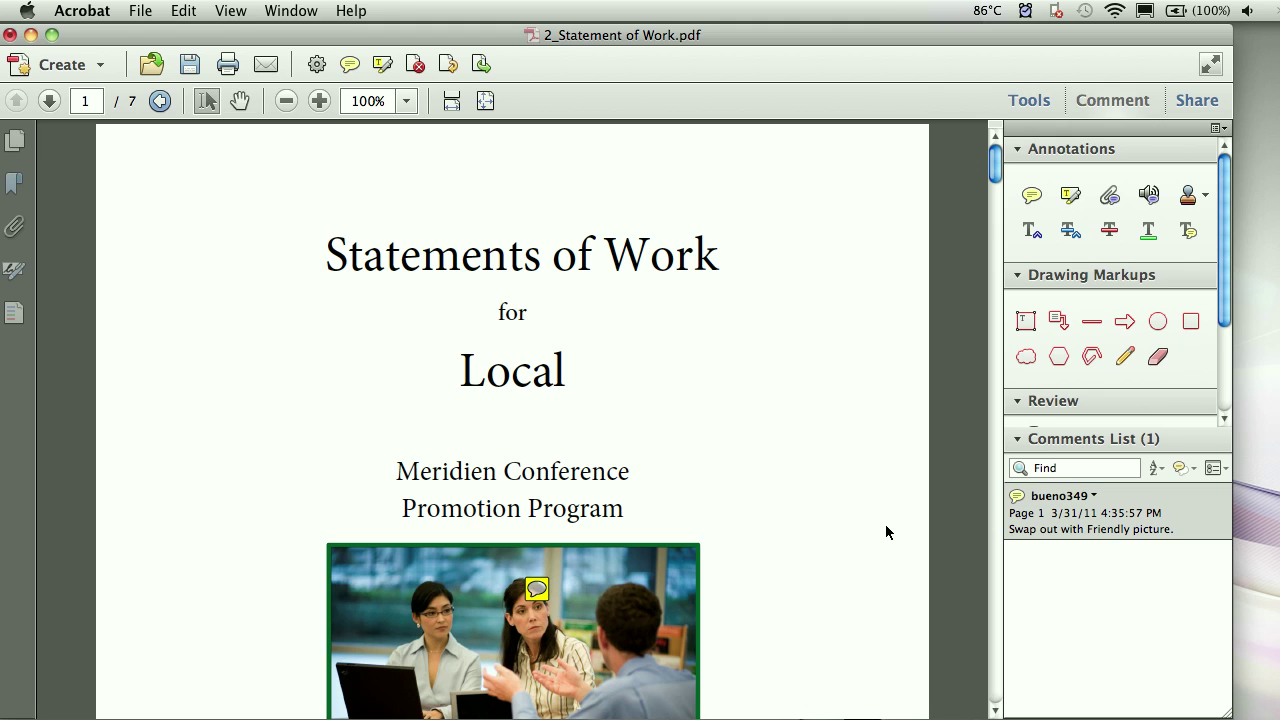
- Collapse the comment tool groups and return to the Tools pane
left_click(1047, 402)
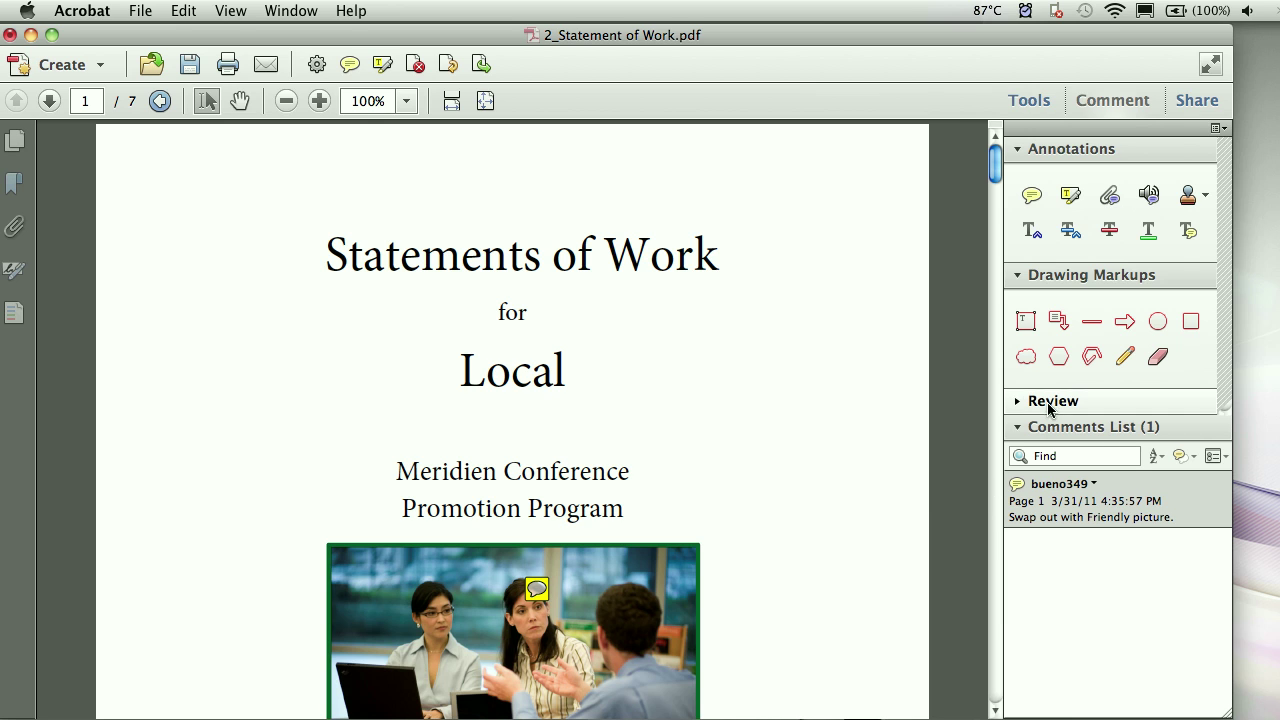
left_click(1055, 275)
left_click(1058, 149)
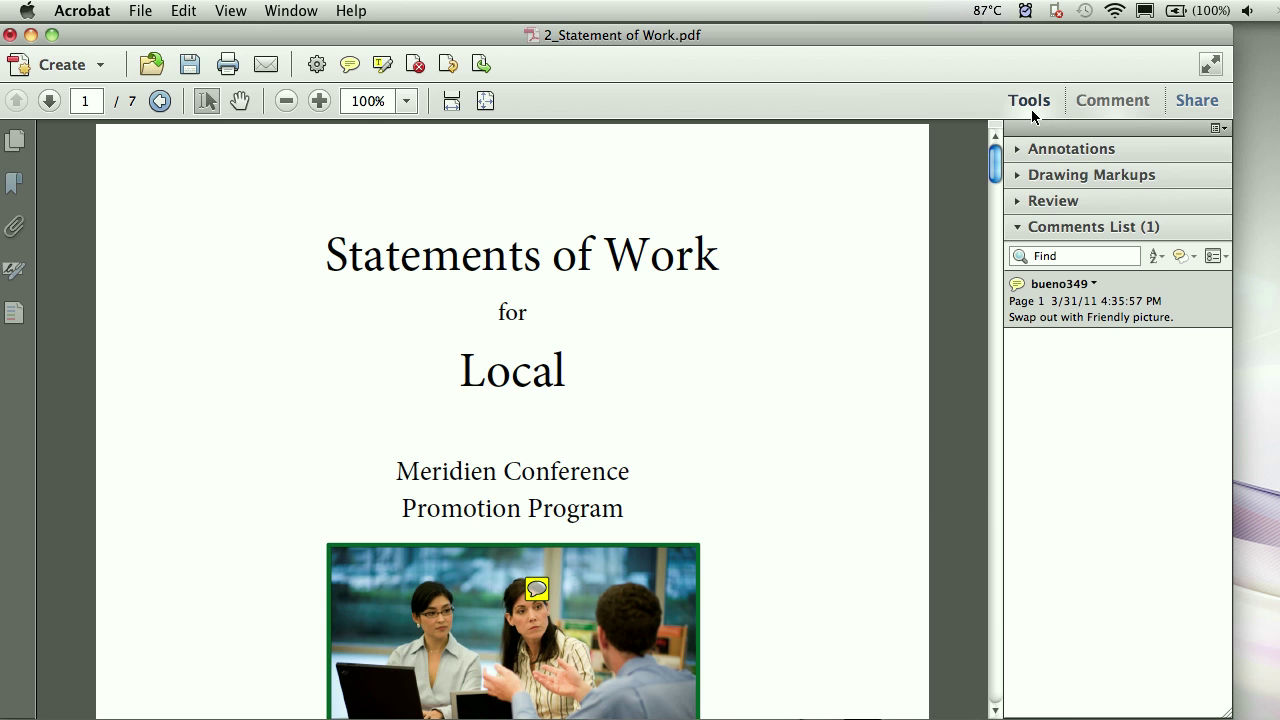
left_click(1031, 109)
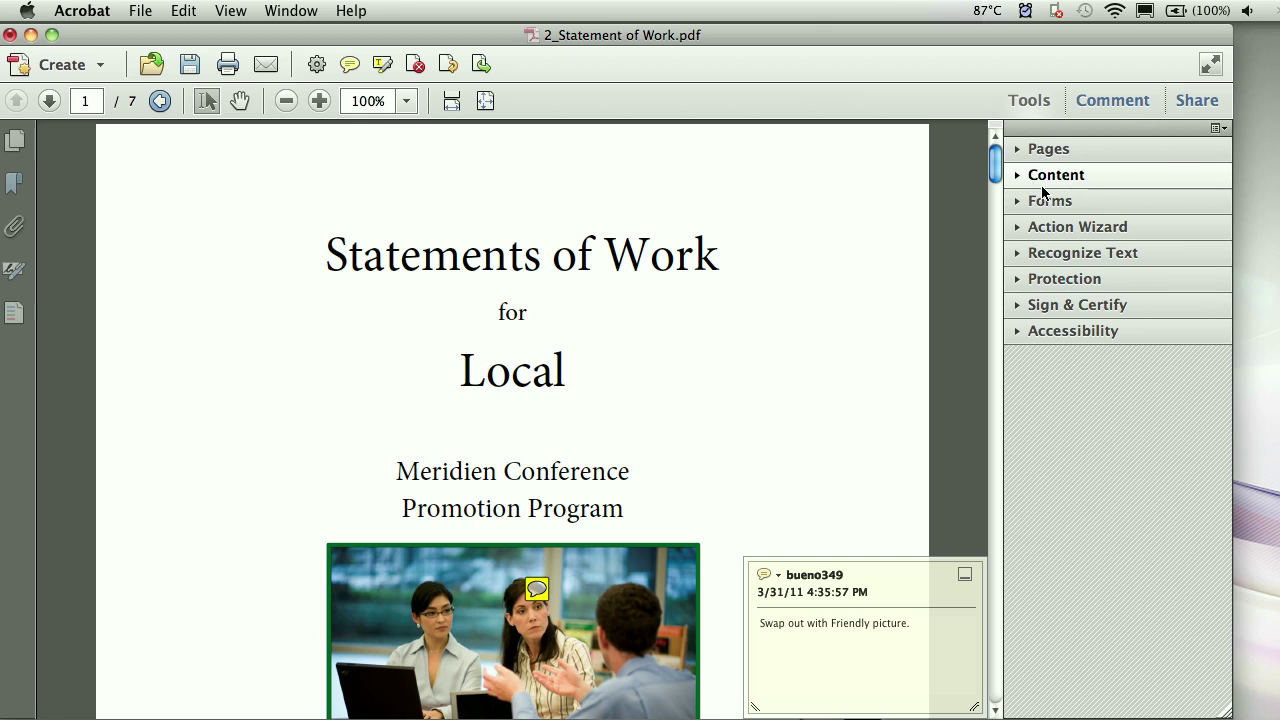
- Choose Protection > Encrypt > Encrypt with Password and confirm the new security settings
left_click(1065, 282)
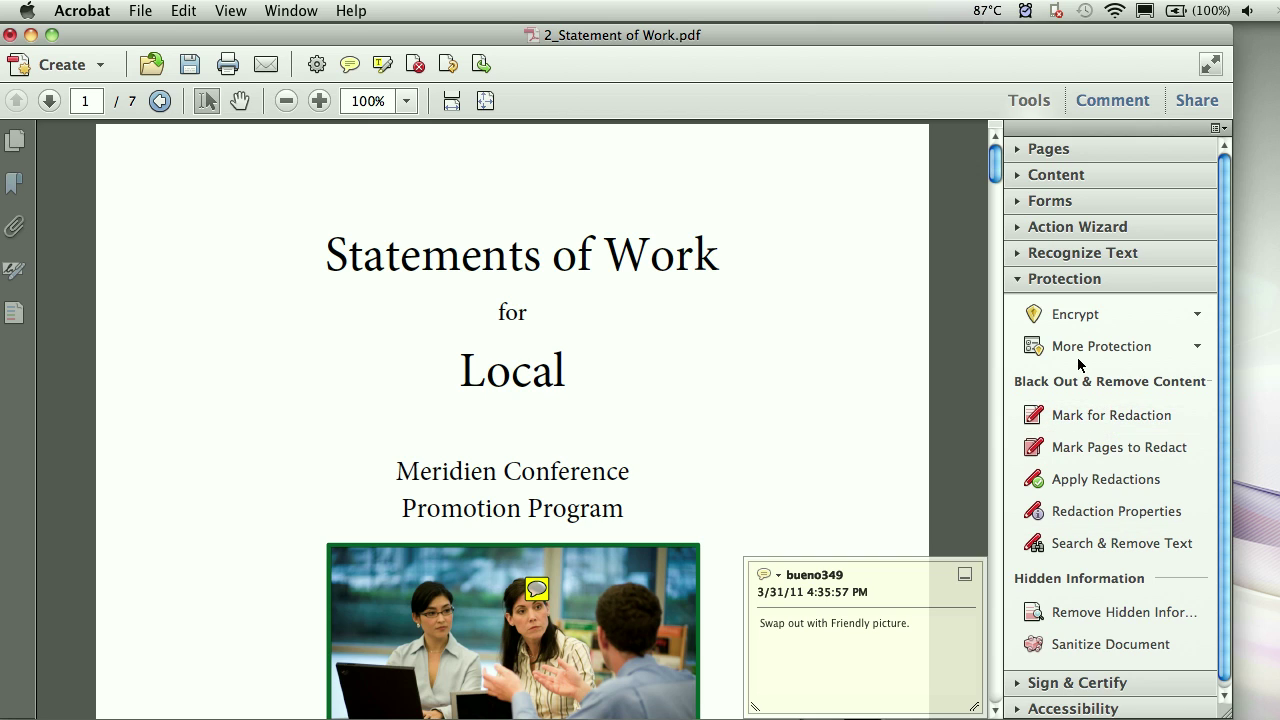
left_click(1075, 318)
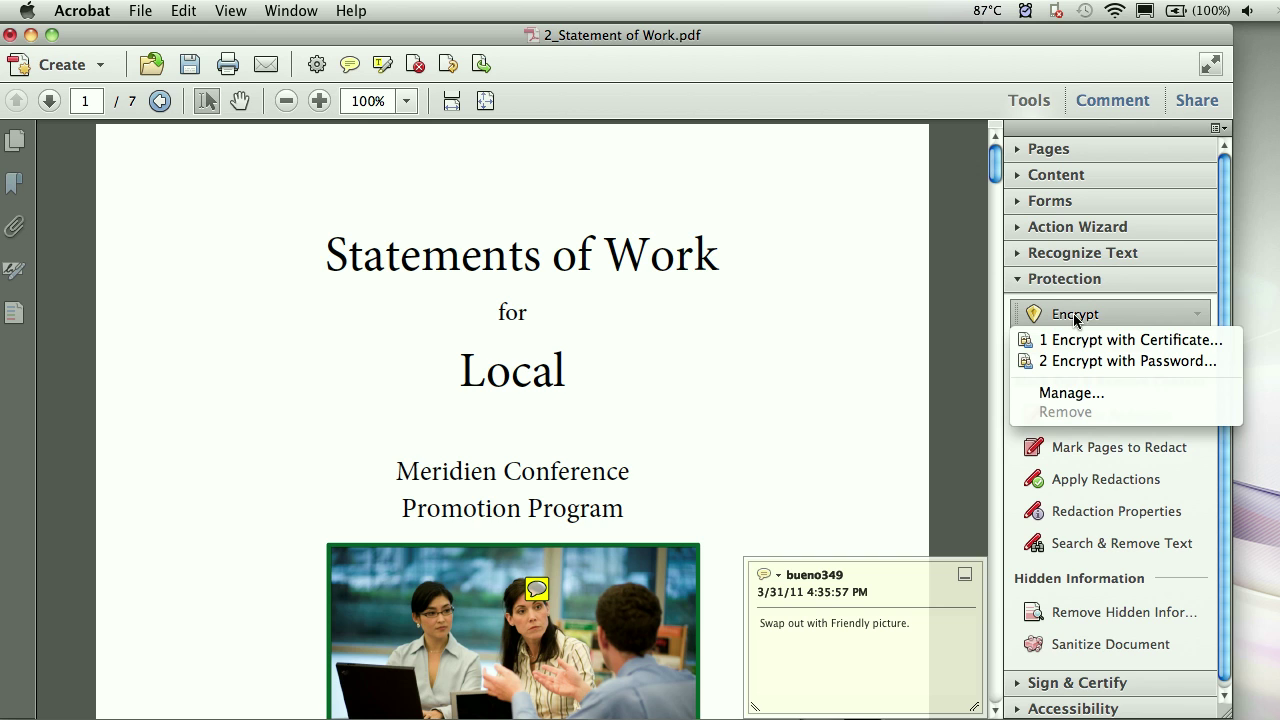
left_click(1086, 364)
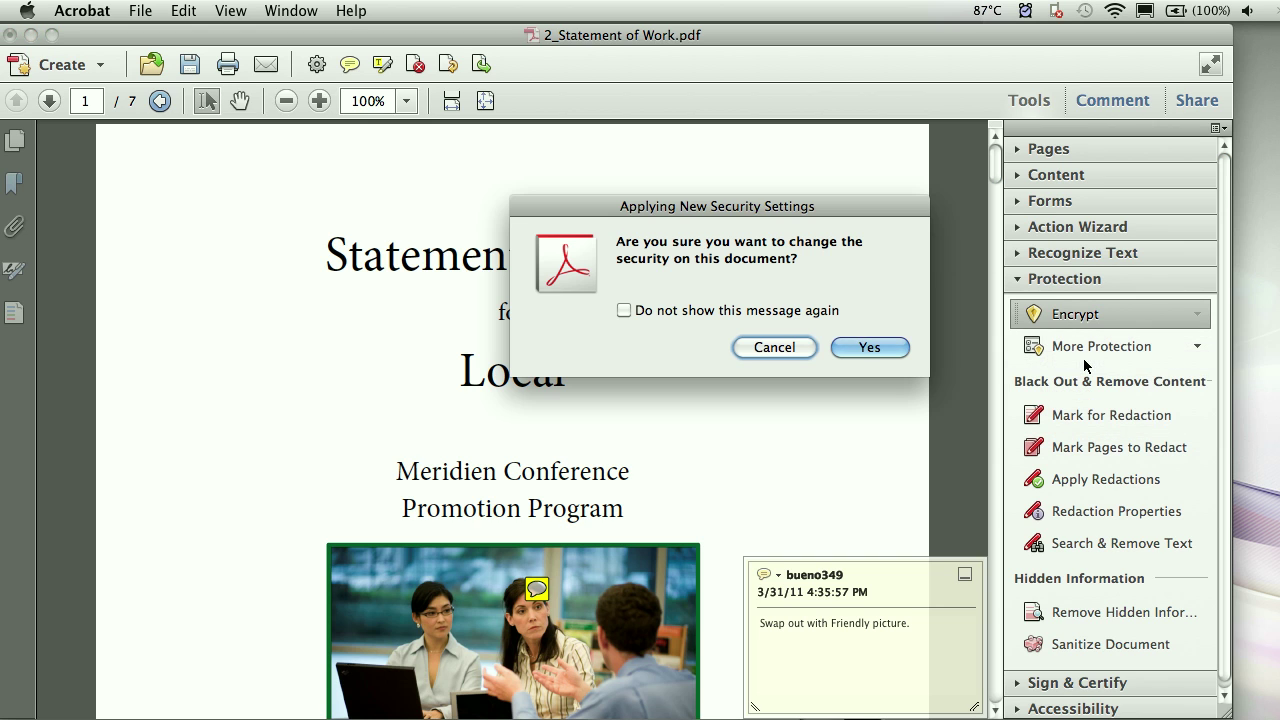
left_click(880, 352)
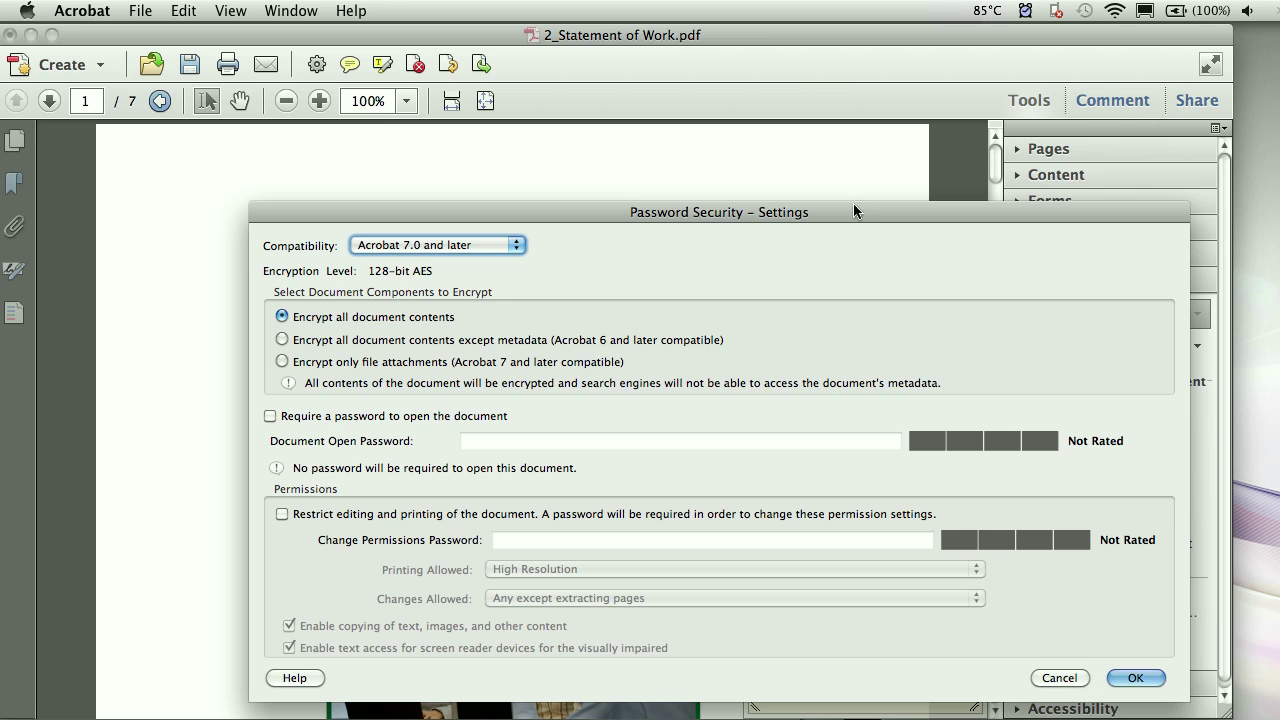
- Enable 'Restrict editing and printing' and enter a Change Permissions Password
left_click_drag(830, 218, 750, 165)
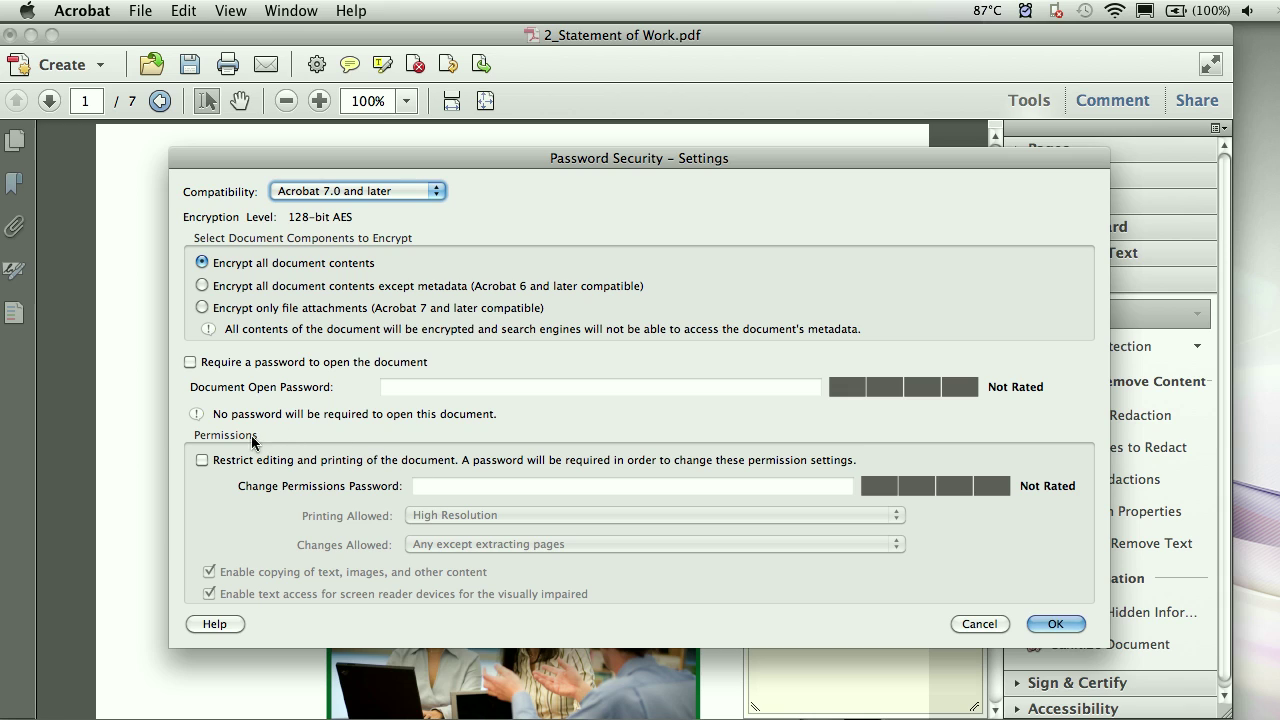
left_click(205, 466)
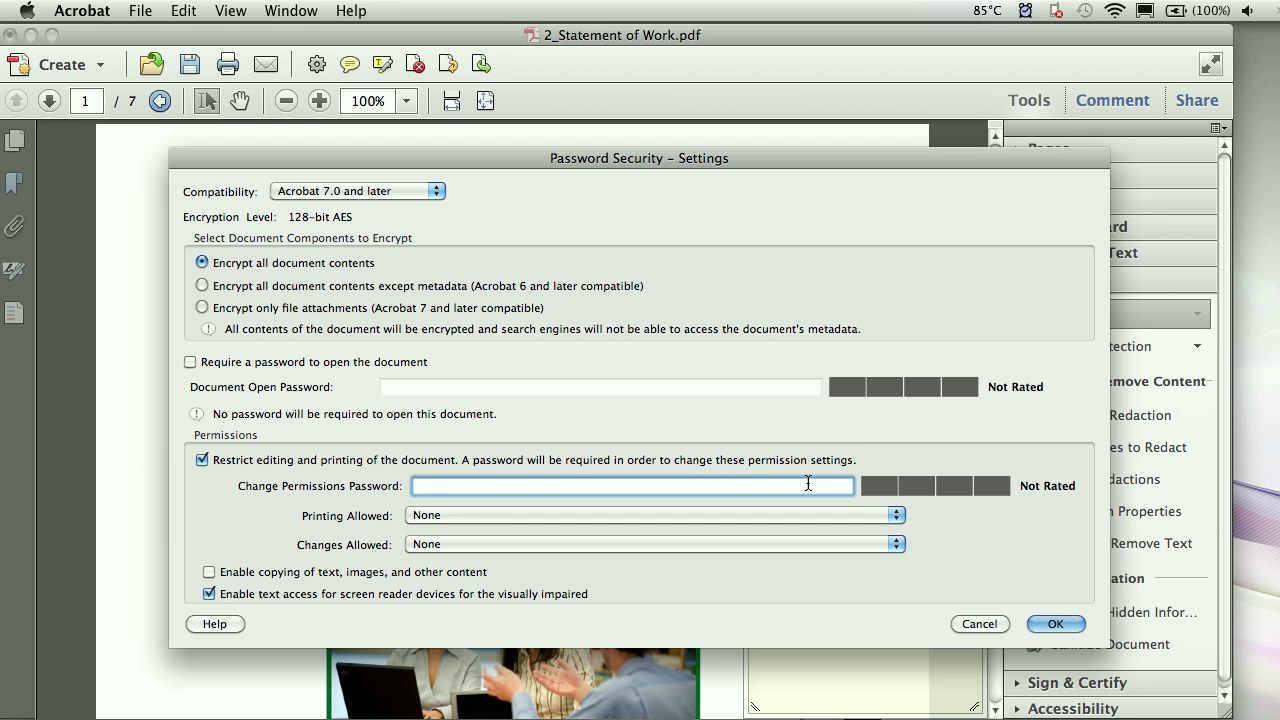
type("•••••••")
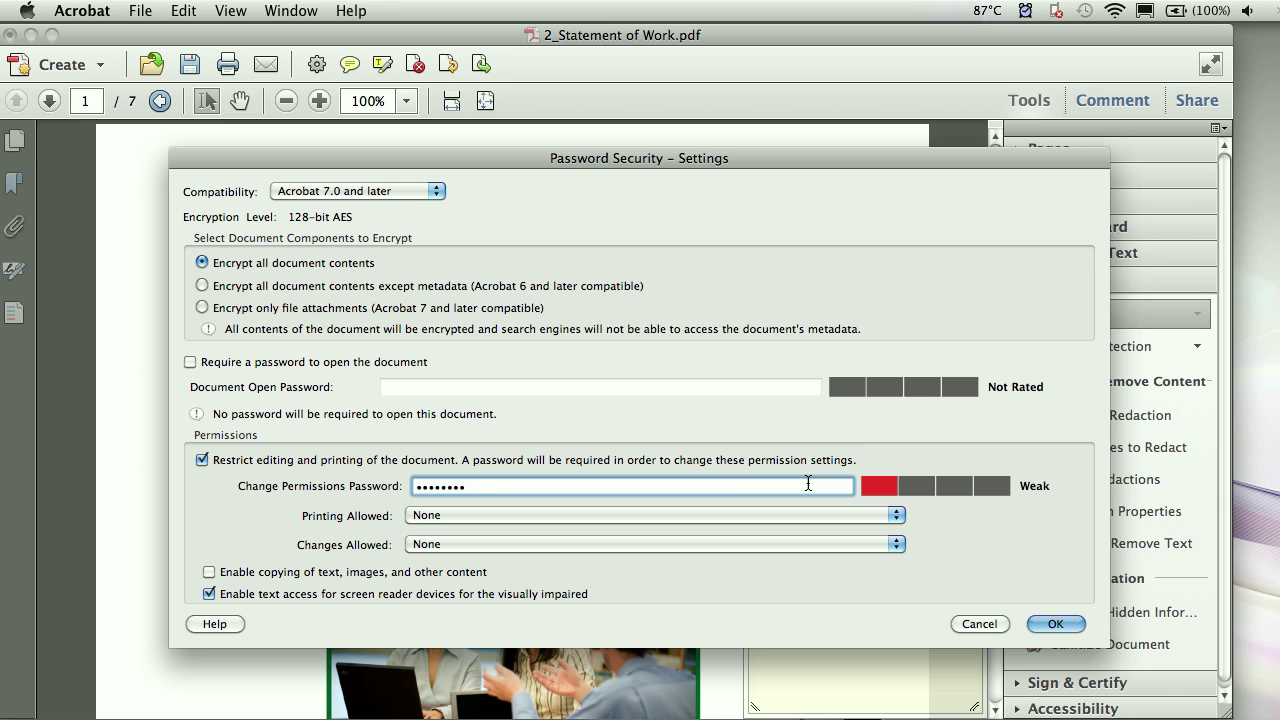
key("BackSpace")
key("BackSpace")
key("BackSpace")
key("BackSpace")
key("BackSpace")
key("BackSpace")
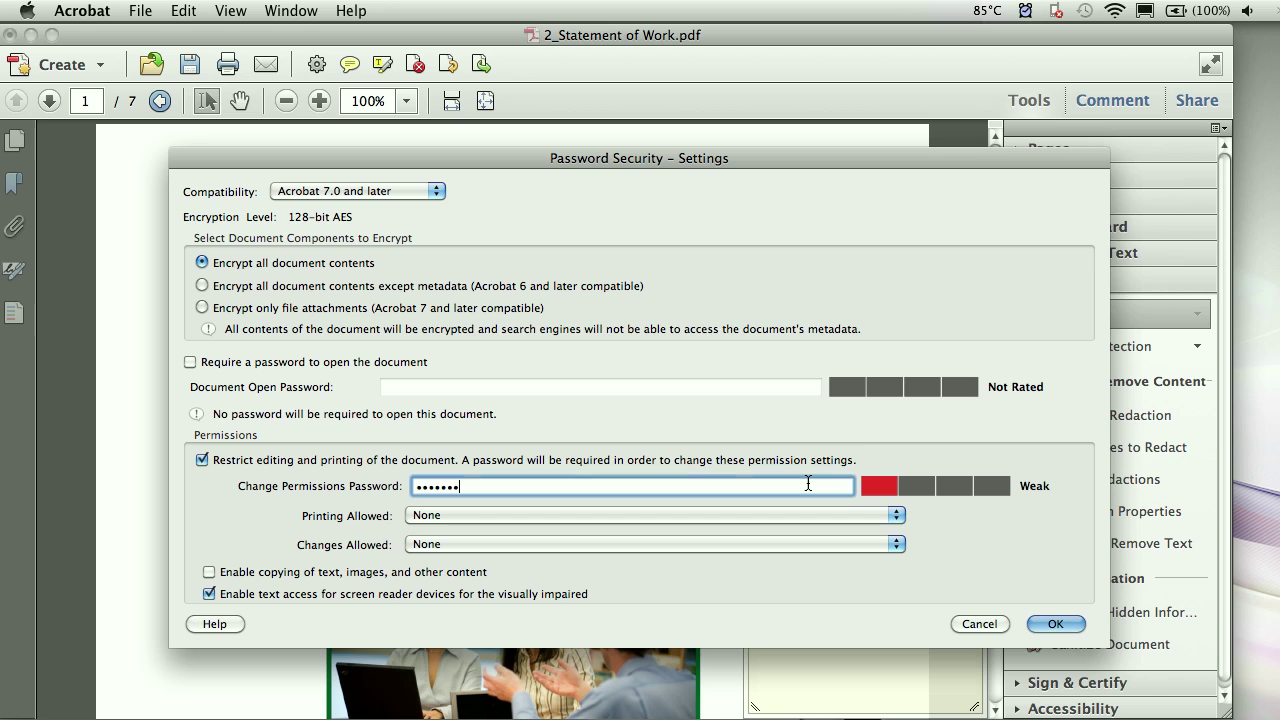
key("BackSpace")
key("BackSpace")
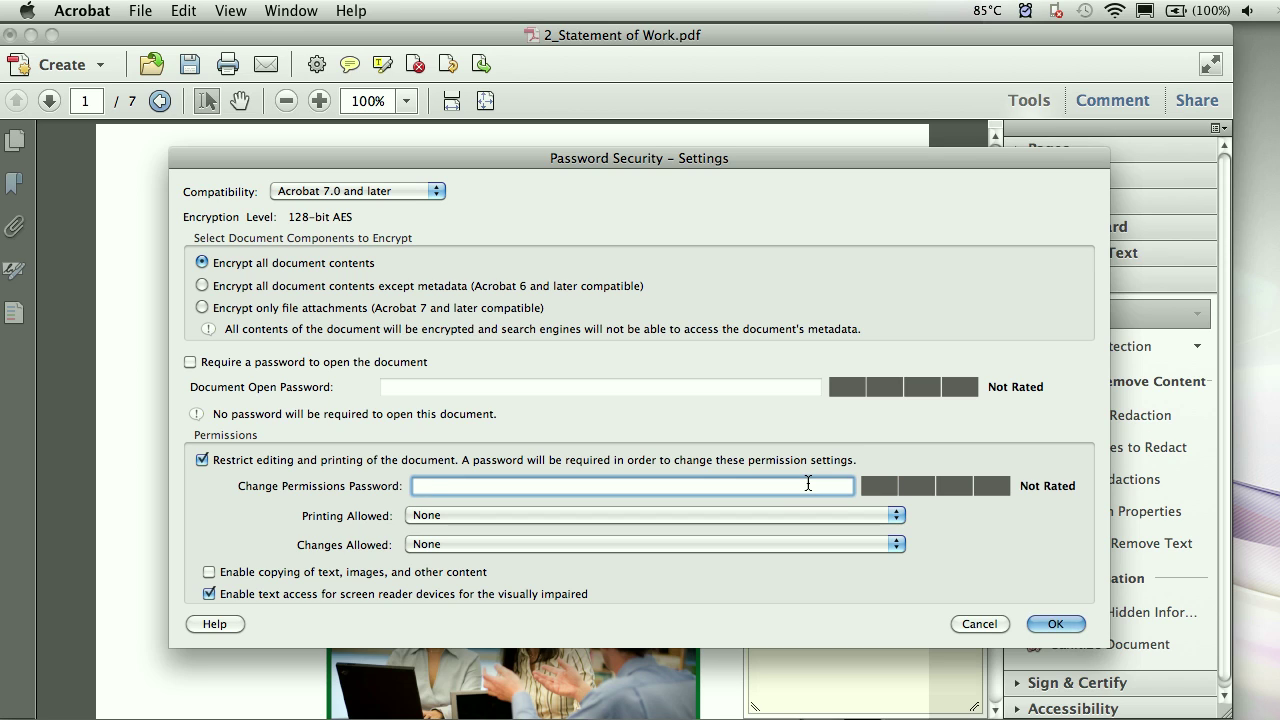
type("abcde")
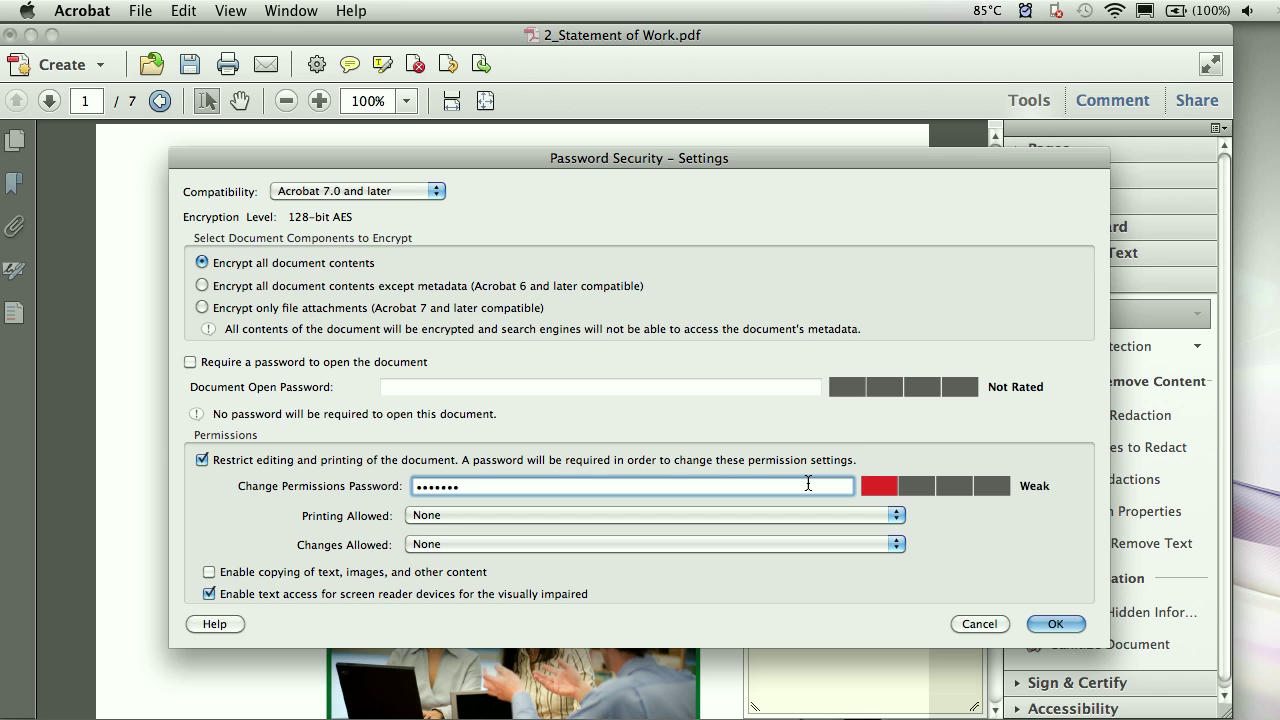
type("h")
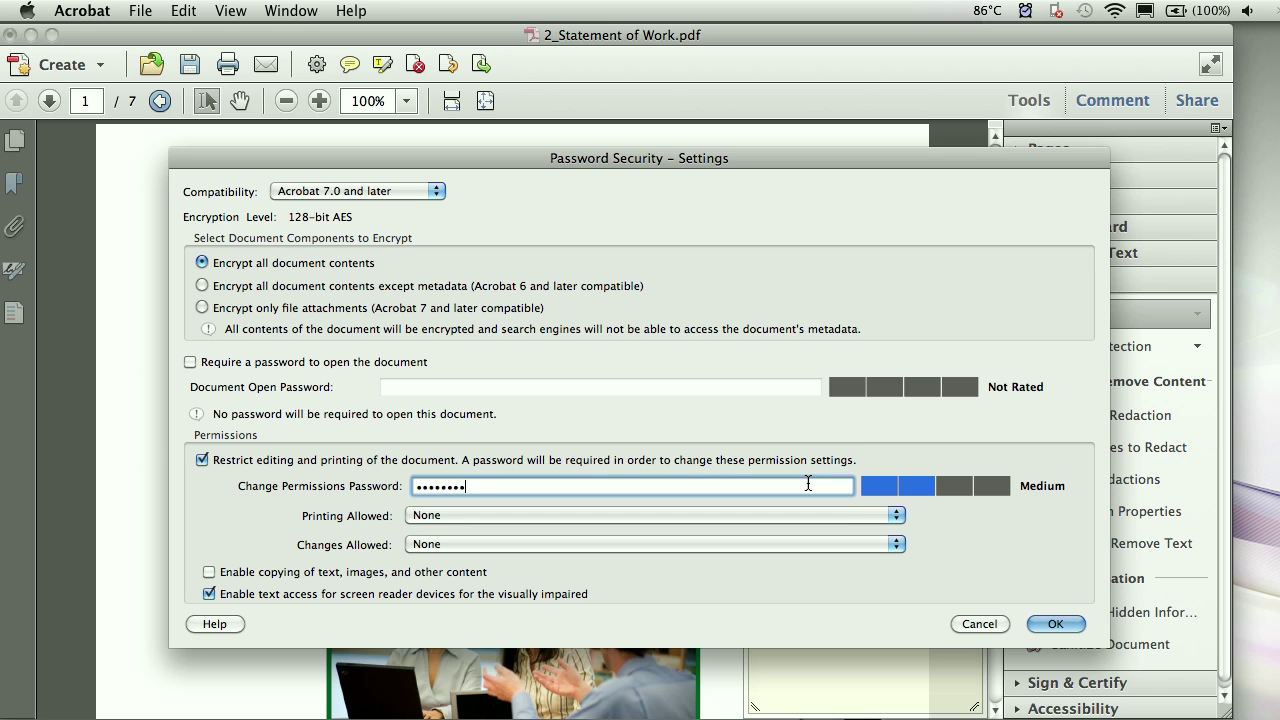
type("i")
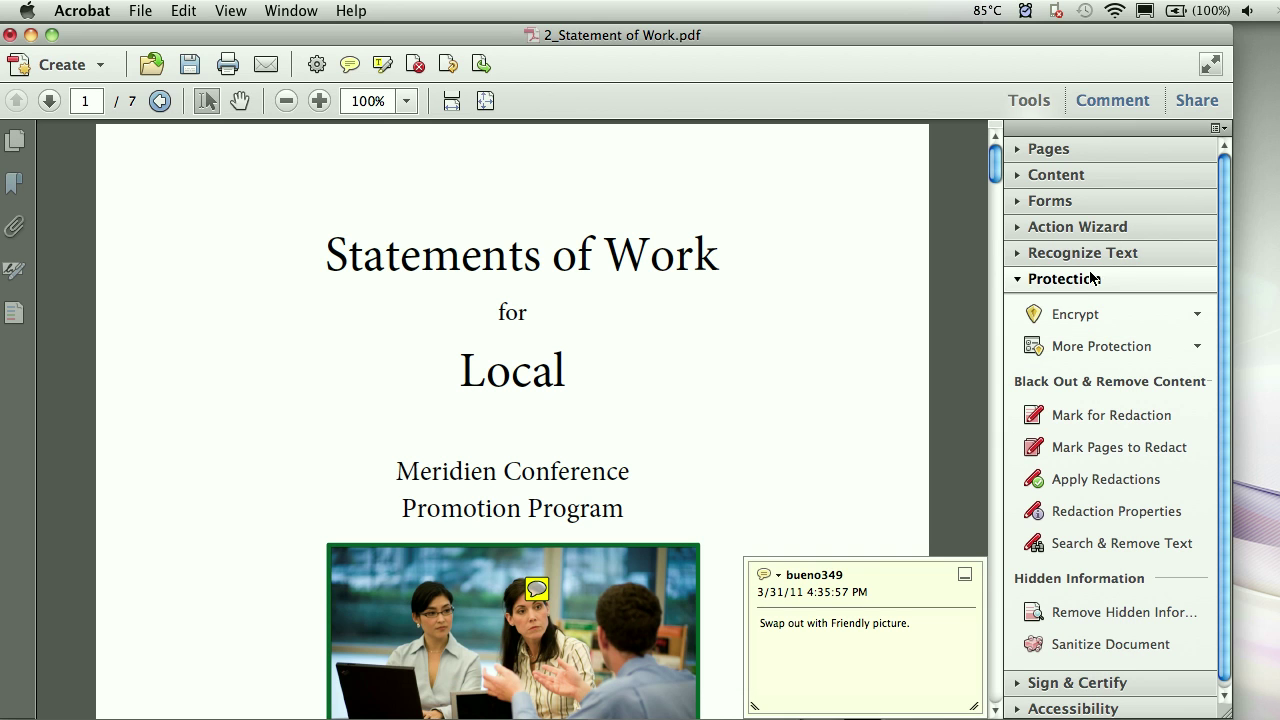
- Dismiss the encryption options and collapse the Protection panel
left_click(1075, 320)
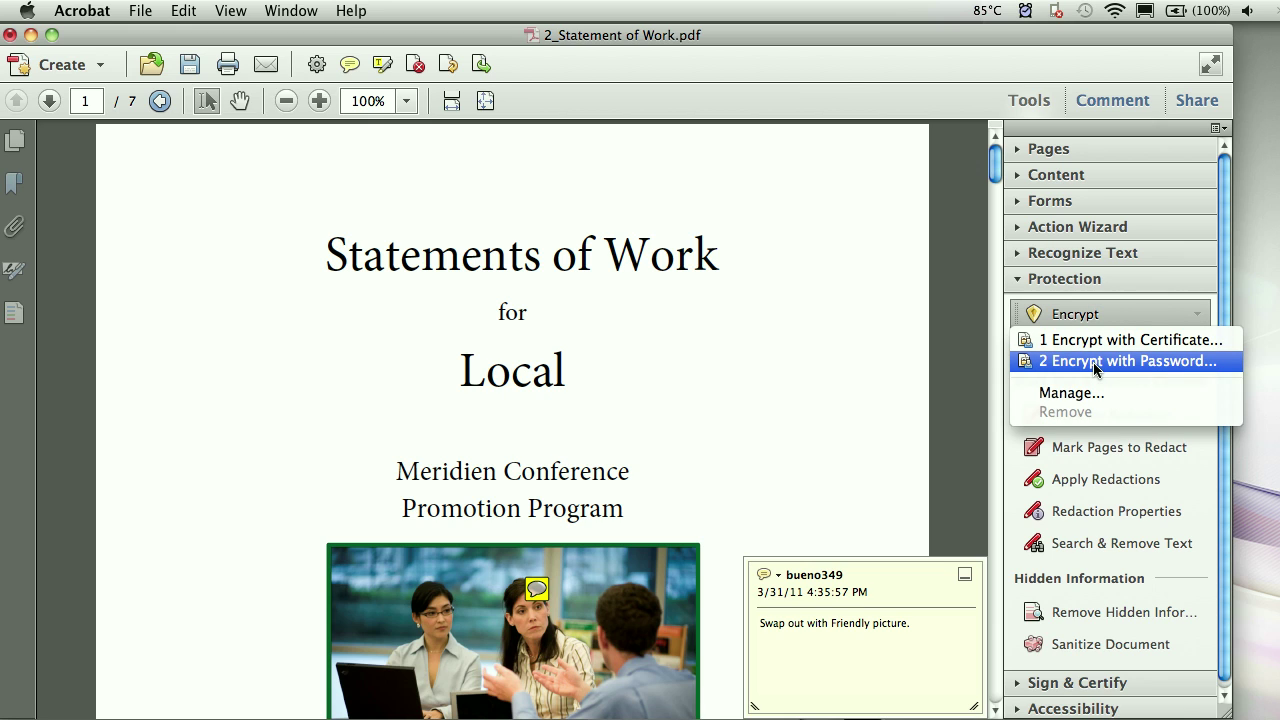
left_click(917, 366)
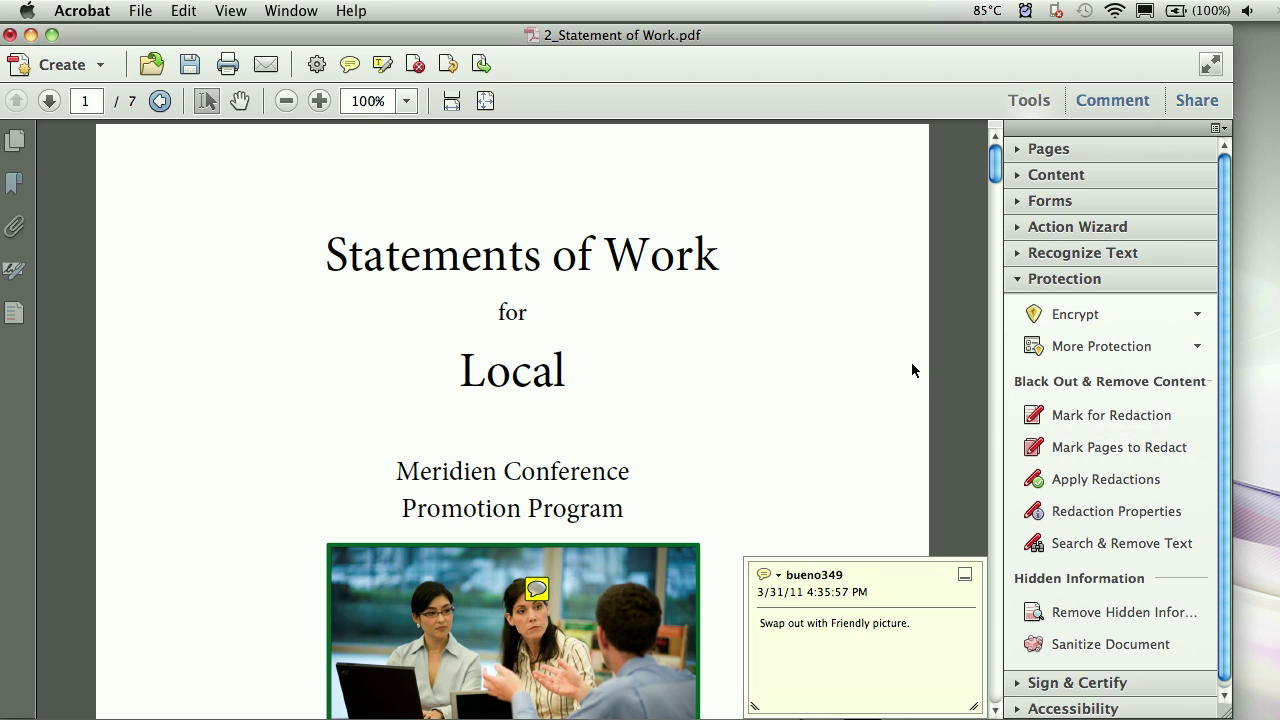
left_click(1051, 280)
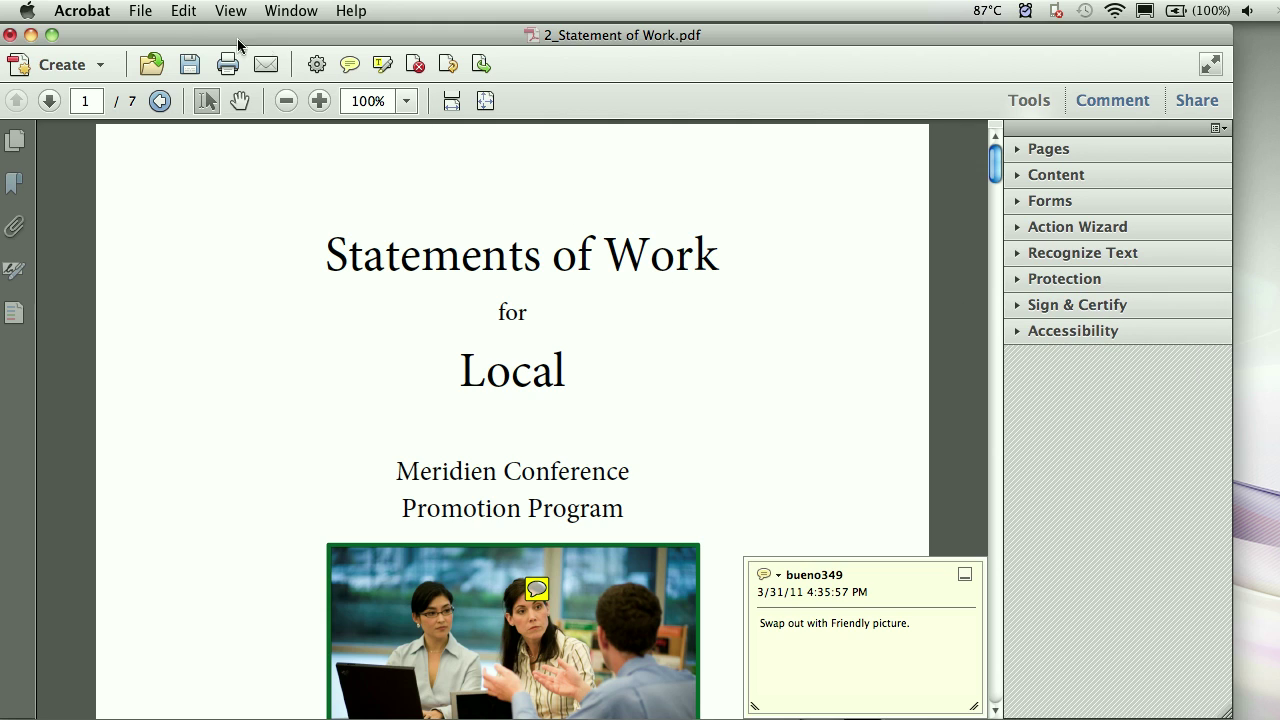
- In Document Properties, confirm the Security Method is No Security, then close the document
left_click(140, 11)
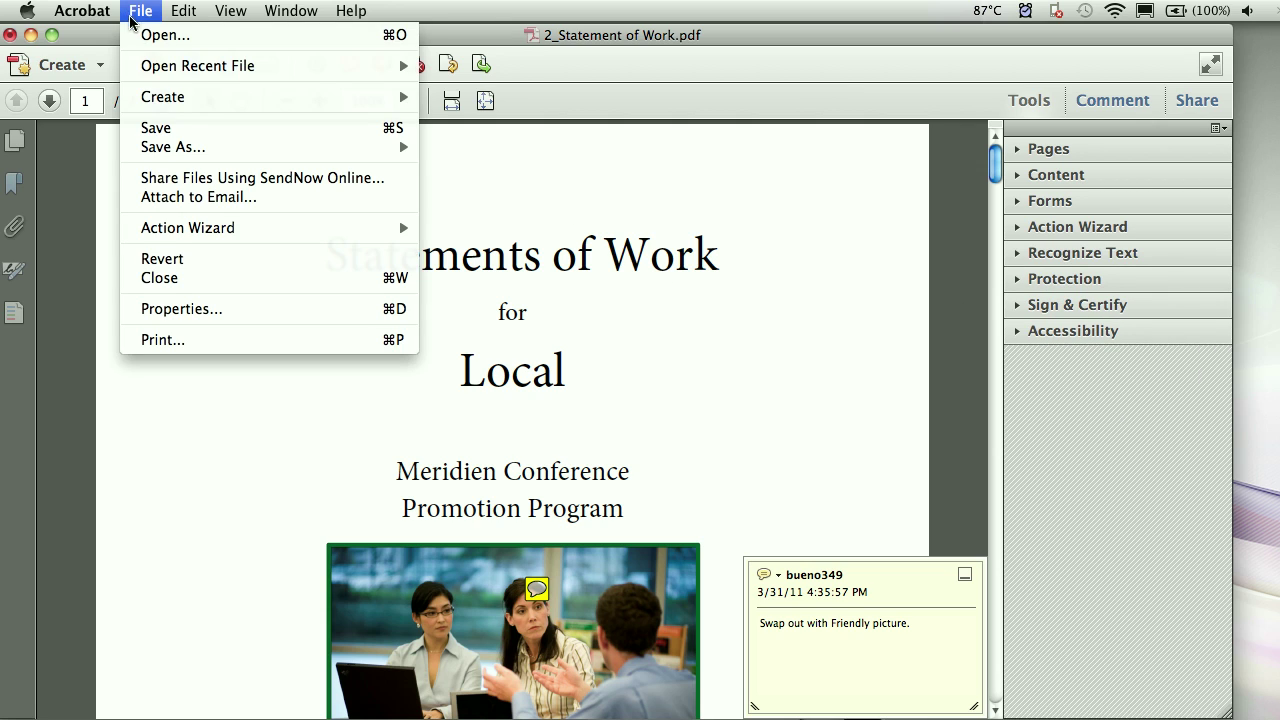
mouse_move(147, 101)
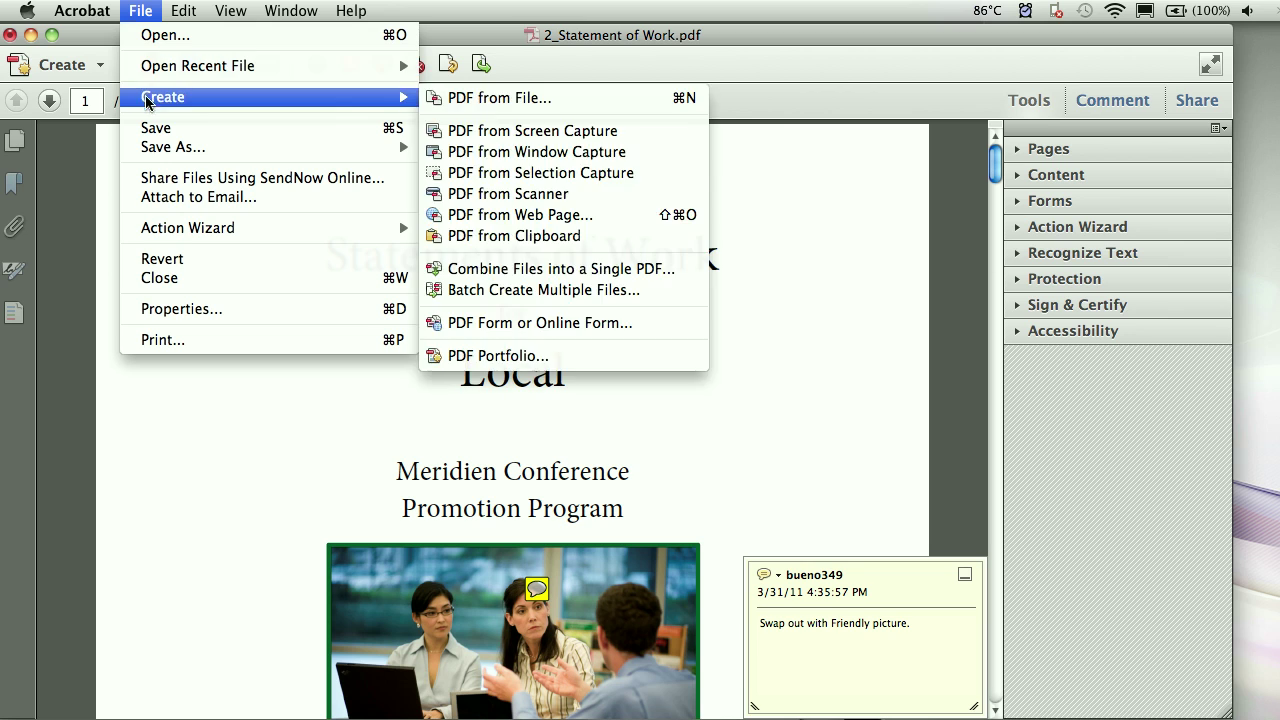
left_click(200, 312)
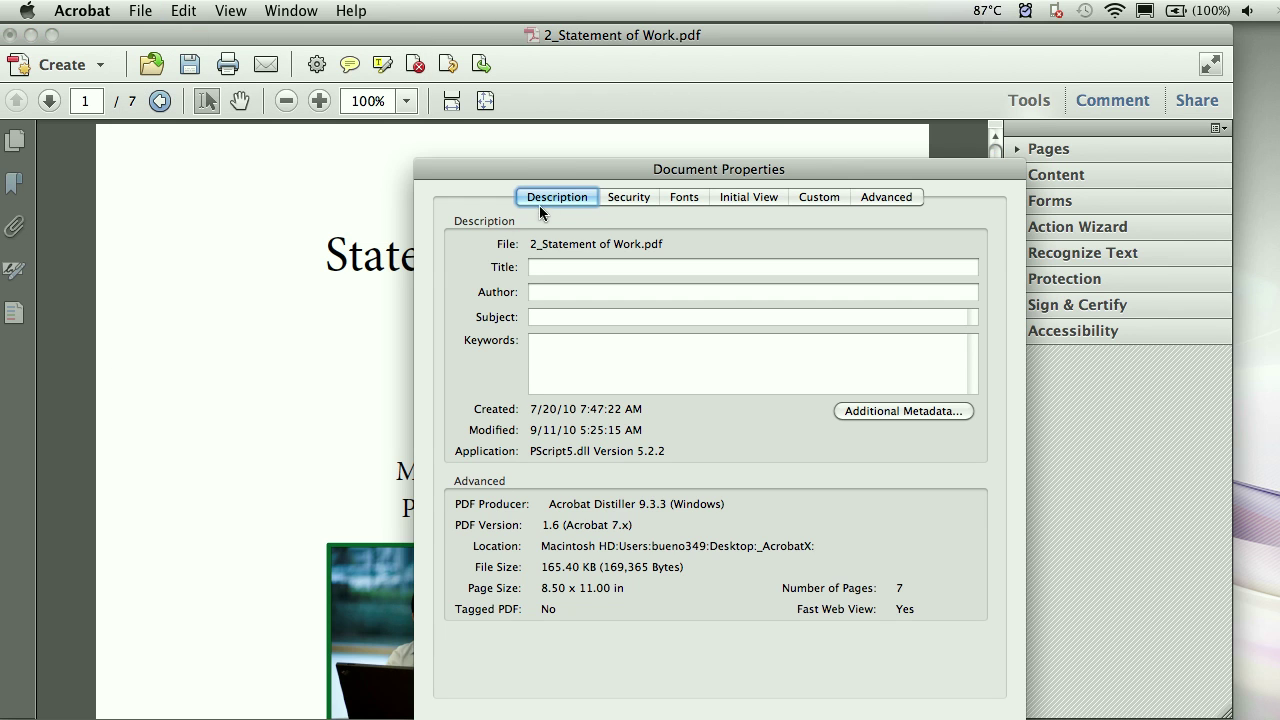
left_click_drag(561, 171, 480, 110)
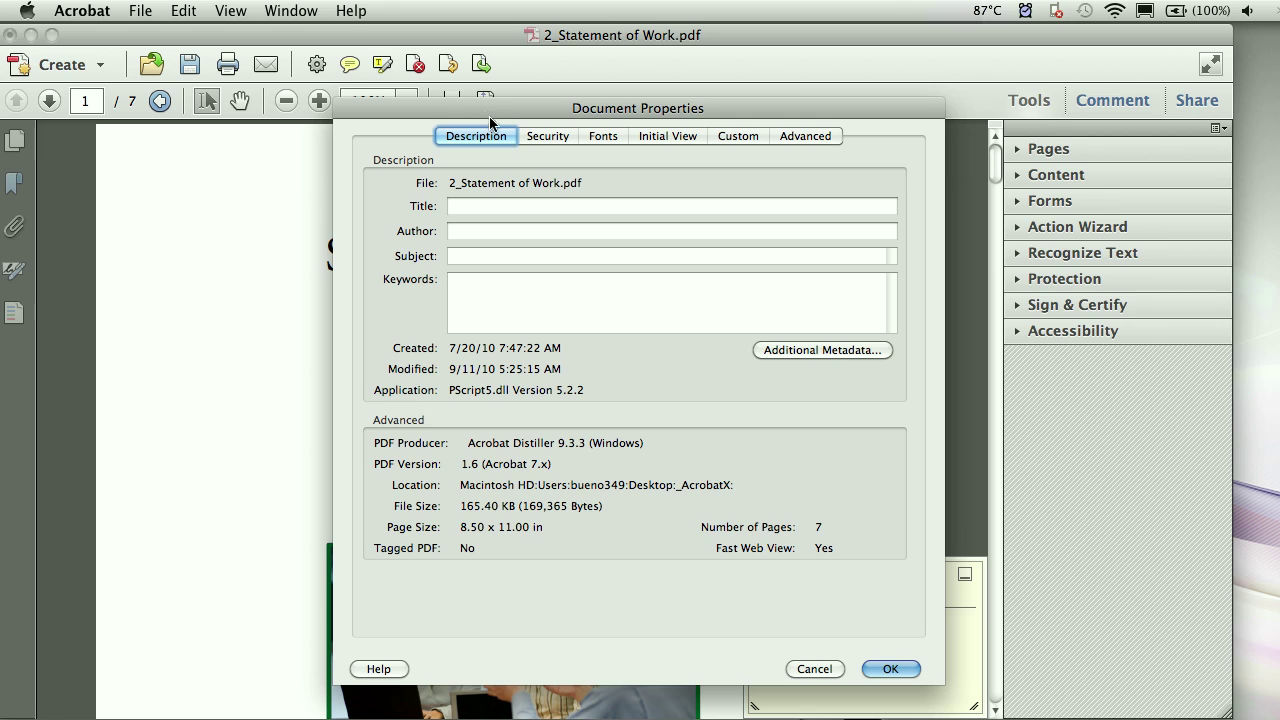
left_click(533, 135)
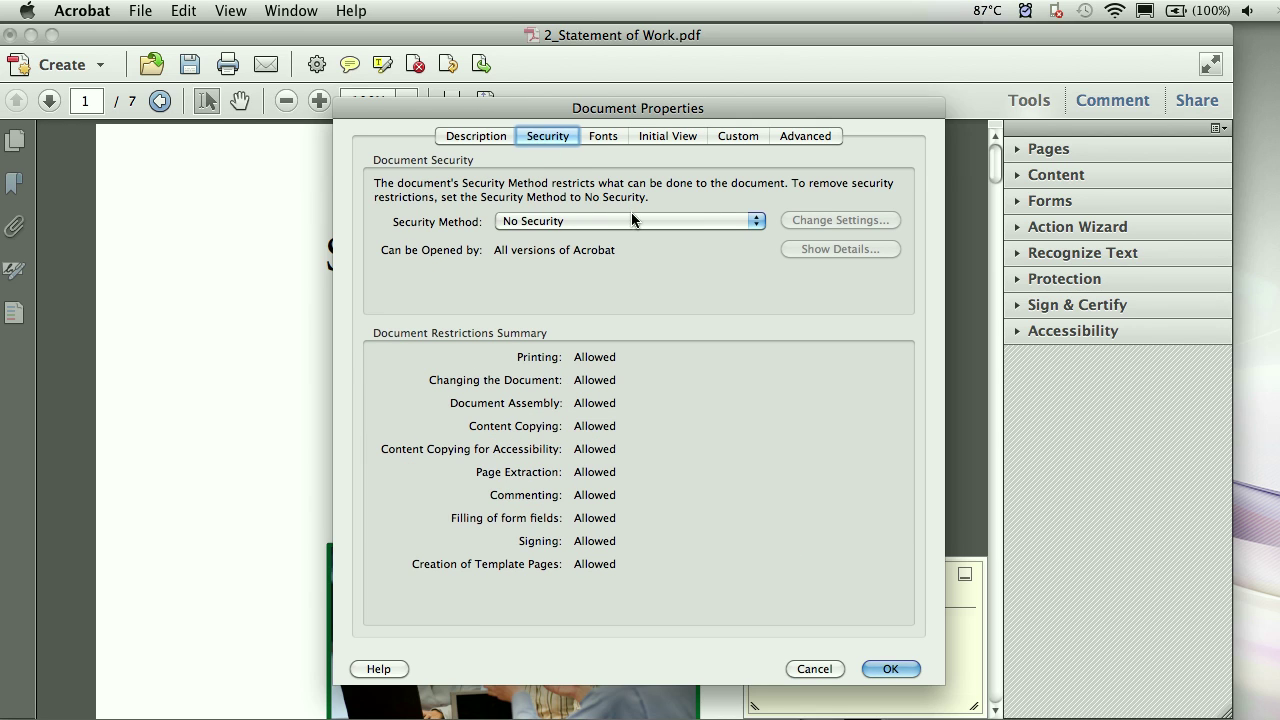
left_click(633, 220)
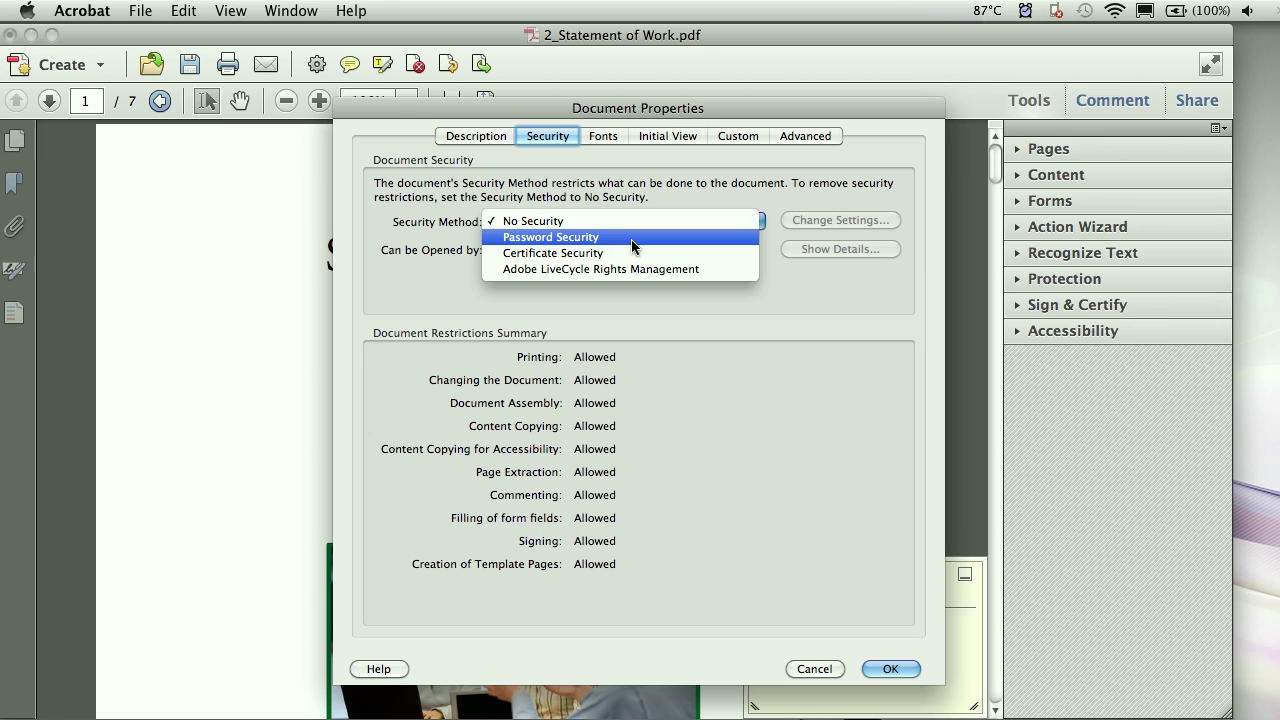
left_click(631, 239)
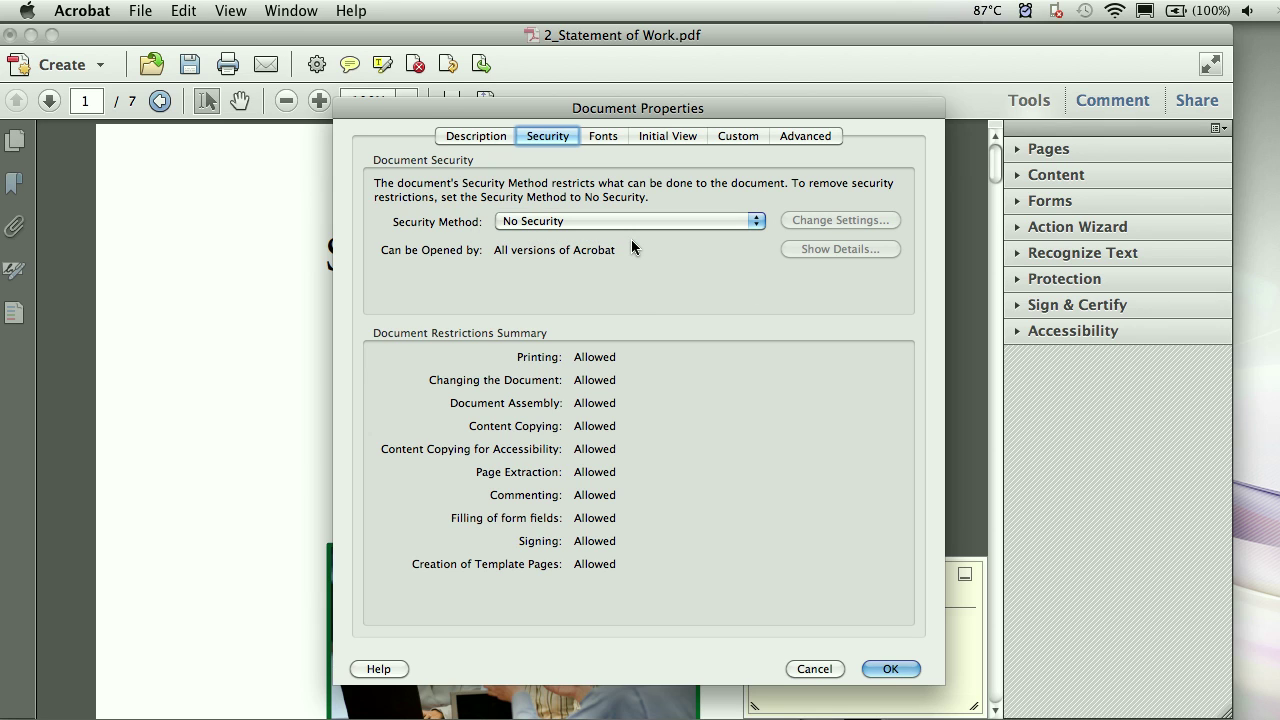
left_click(814, 669)
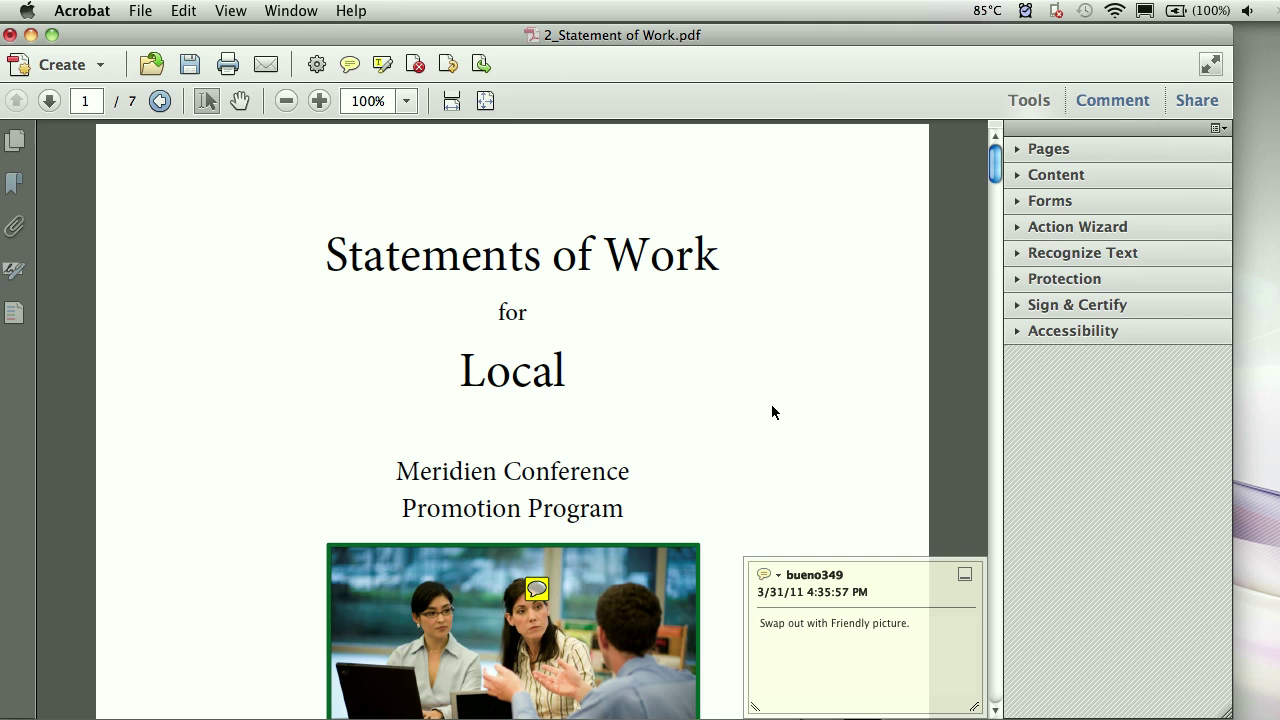
left_click(8, 36)
- Discard changes to the document and start creating a new PDF portfolio
left_click(657, 330)
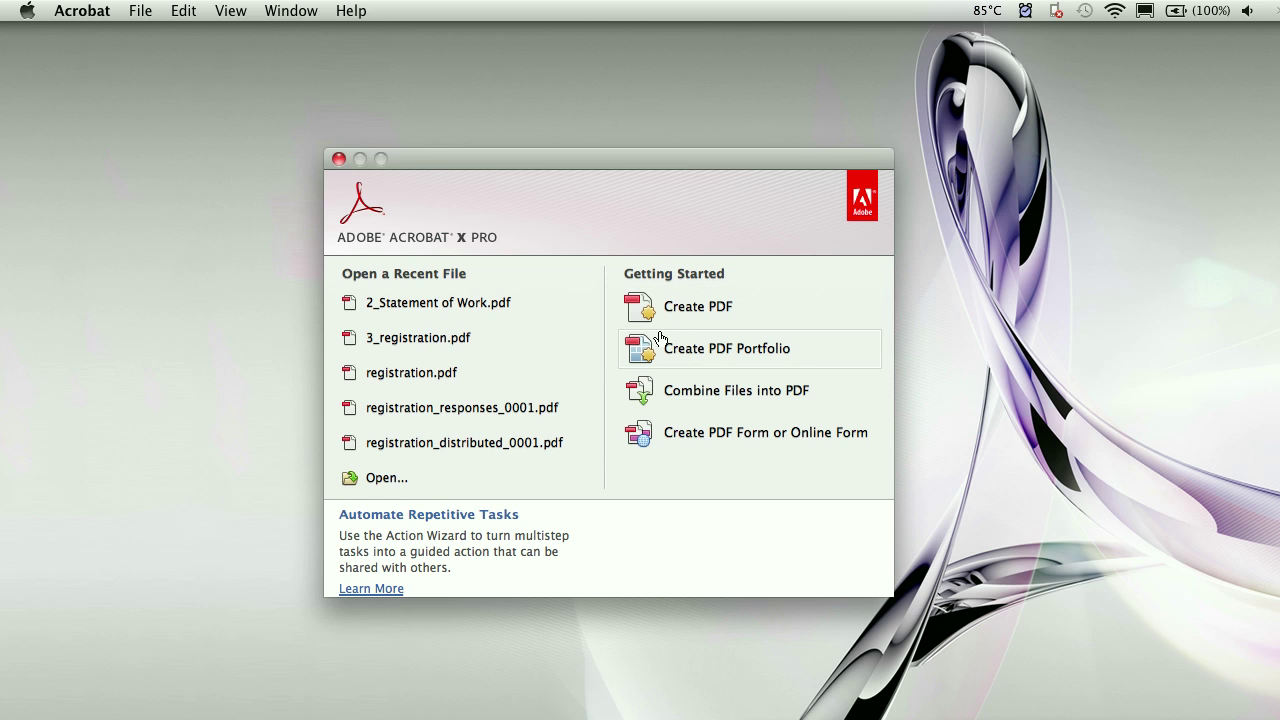
left_click(675, 350)
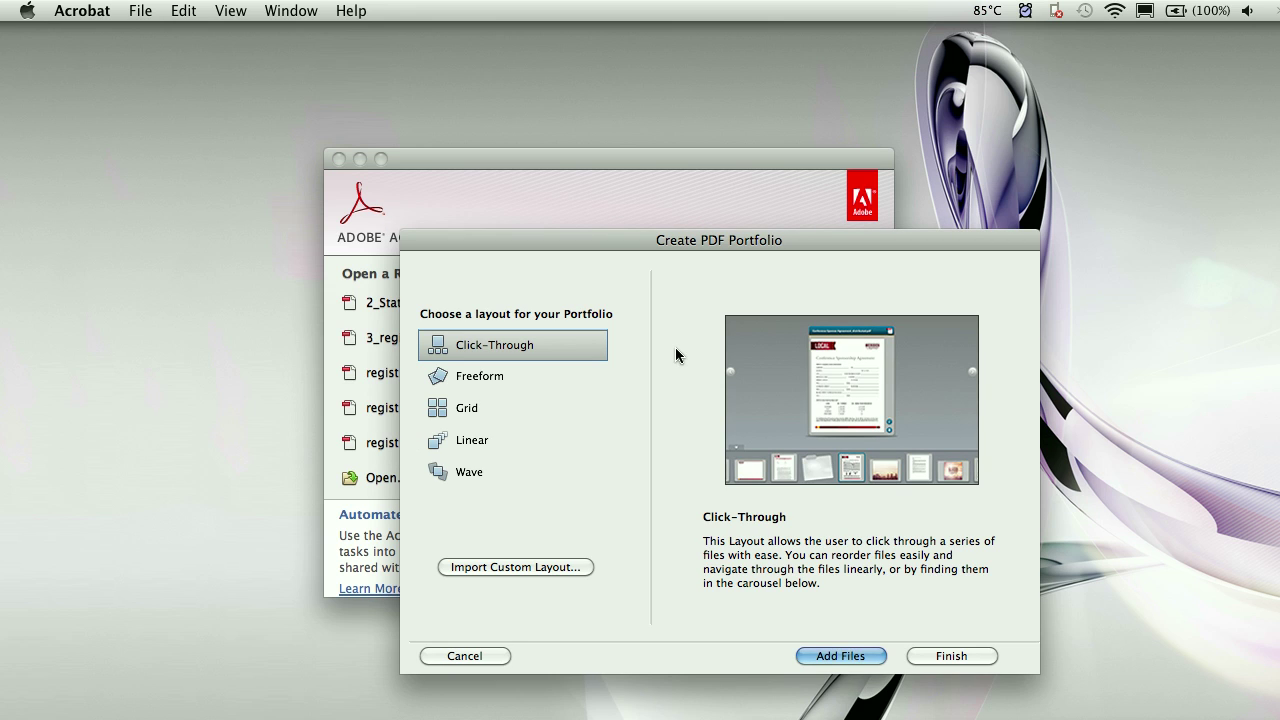
left_click_drag(654, 244, 567, 166)
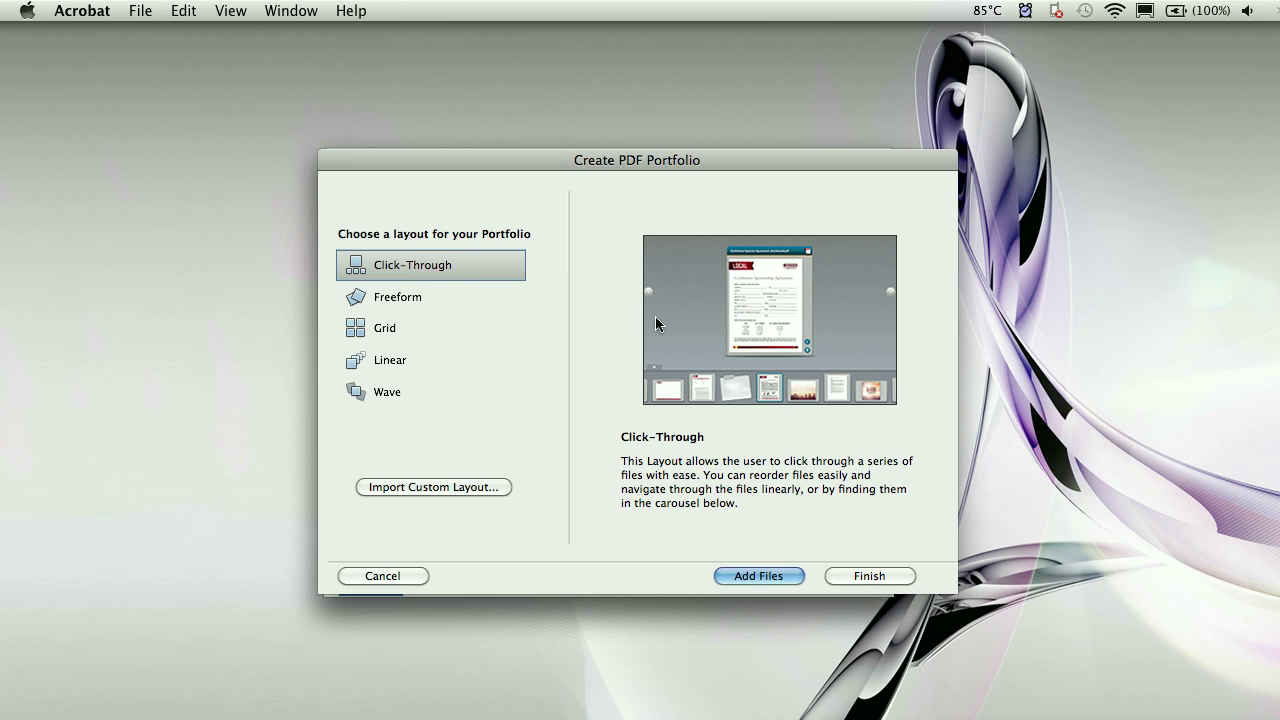
- Preview the Freeform, Grid, Linear and Wave layouts, then create the portfolio with Linear
left_click(423, 296)
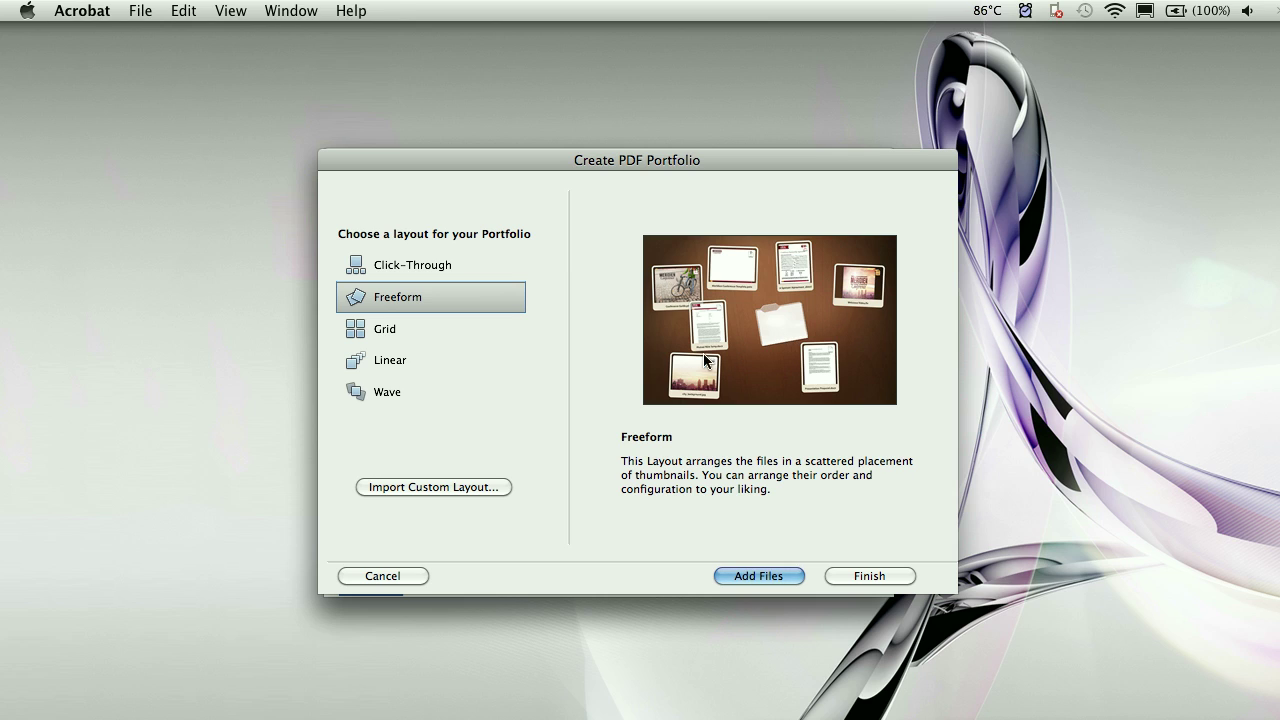
left_click(383, 326)
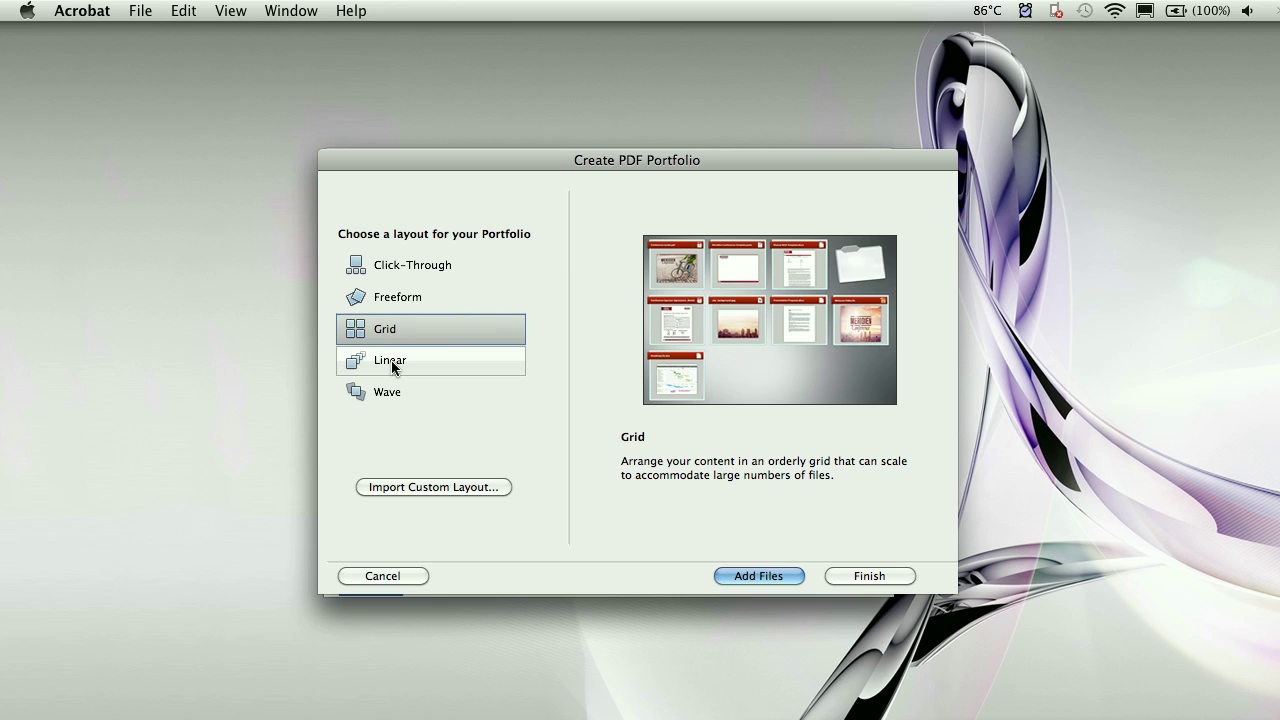
left_click(392, 362)
left_click(393, 391)
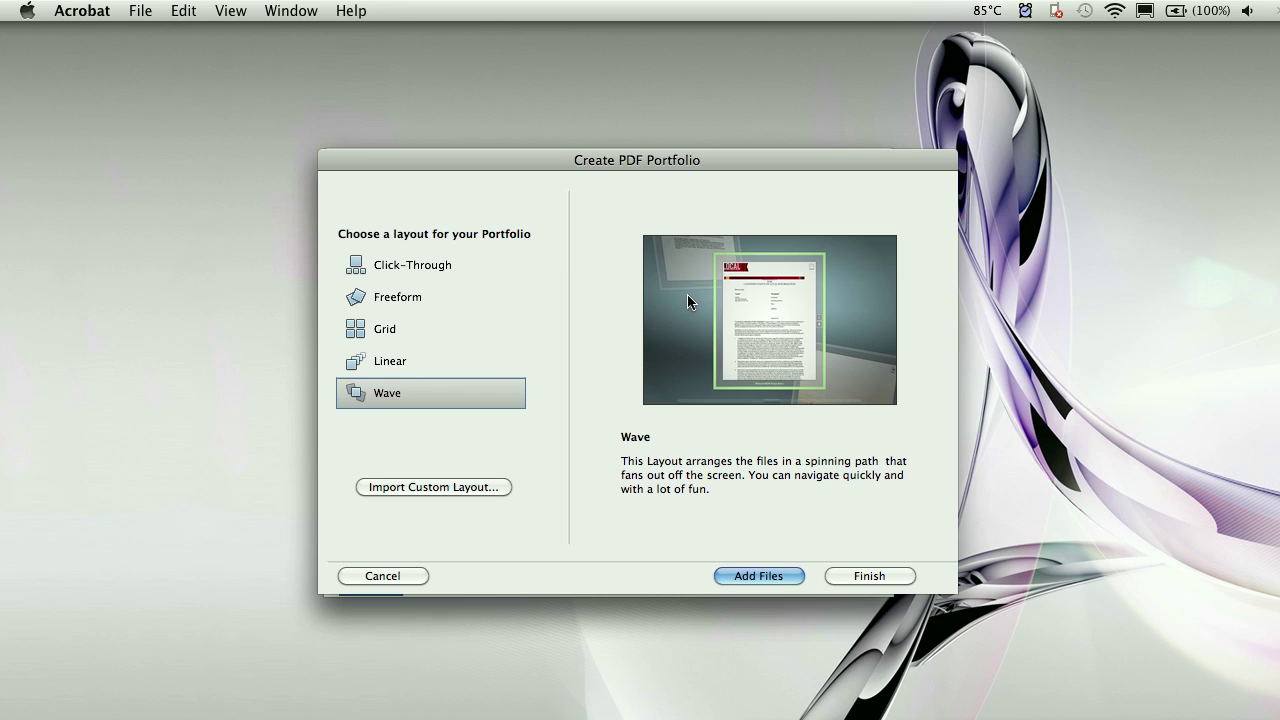
left_click(475, 358)
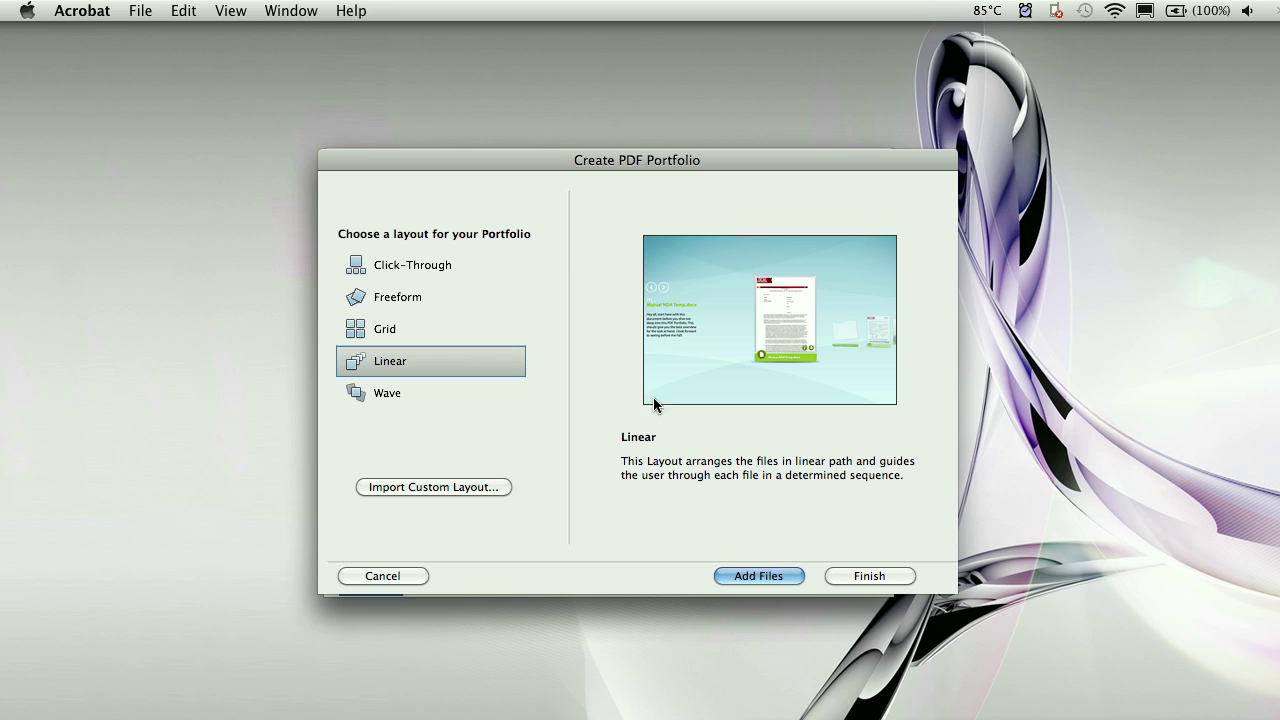
left_click(868, 575)
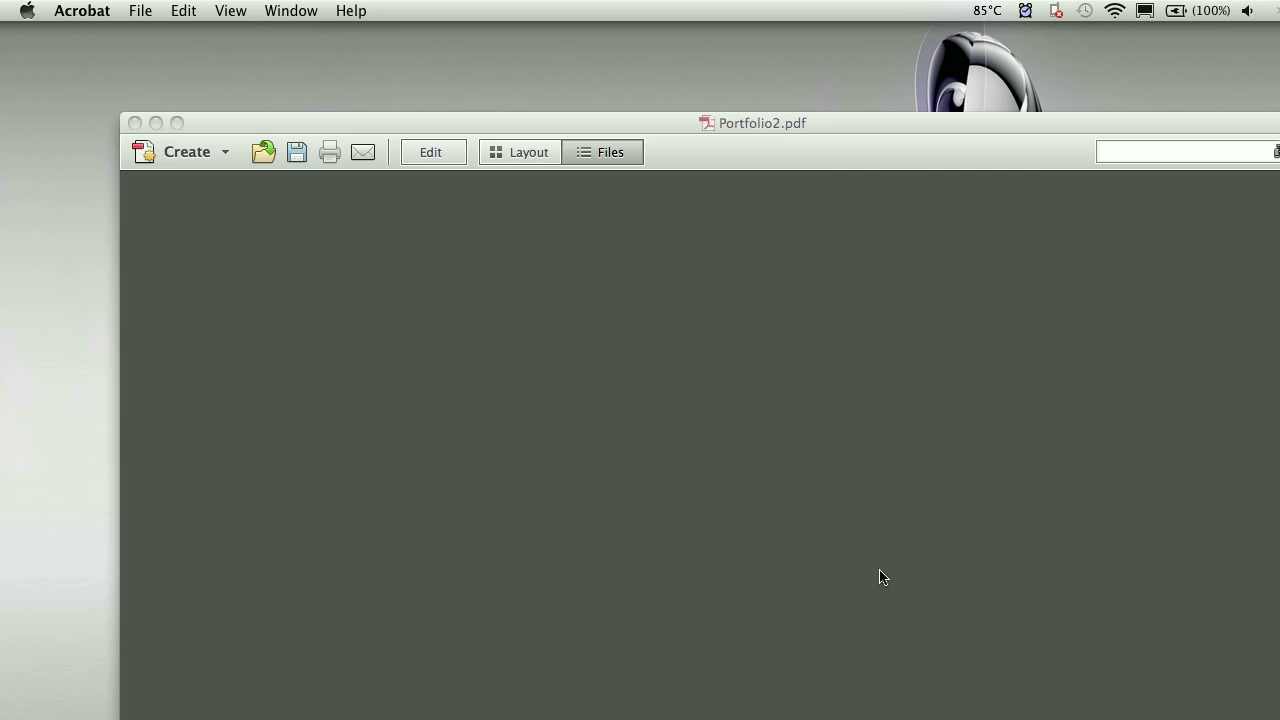
- Move the Portfolio2.pdf window up, narrow it to fit the screen, and begin adding files
left_click_drag(845, 132, 725, 35)
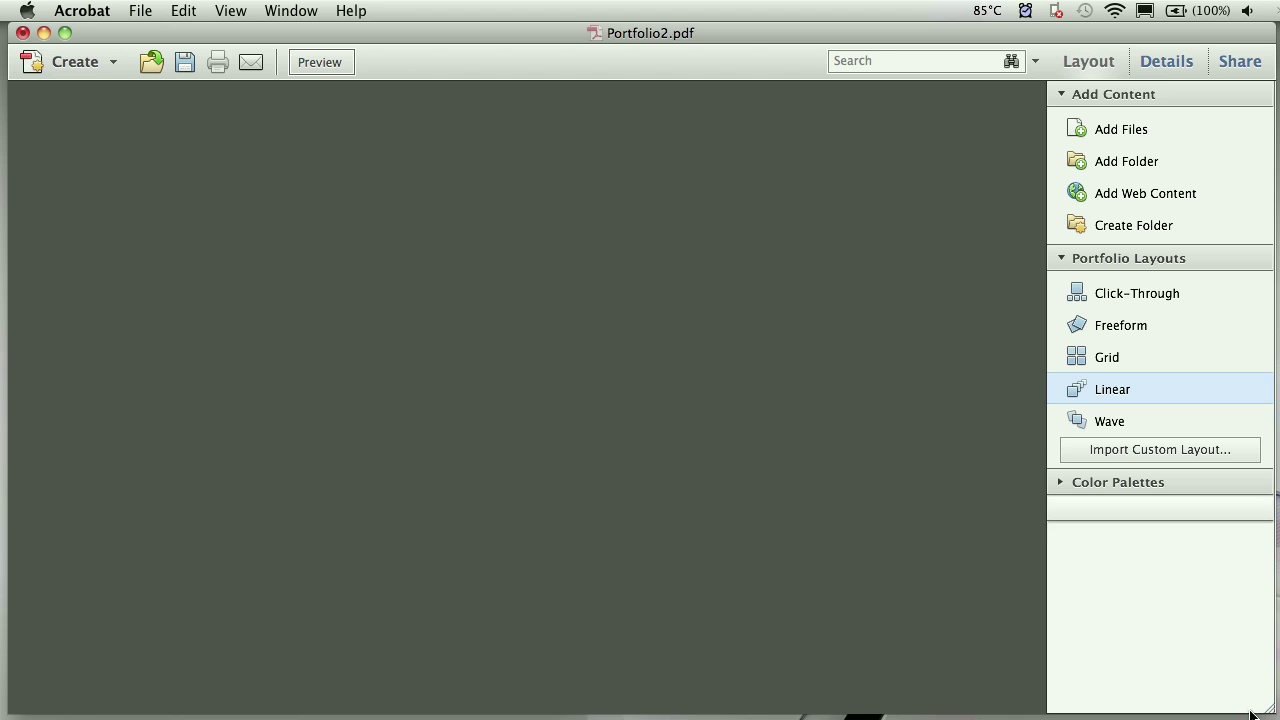
left_click_drag(1253, 715, 1229, 714)
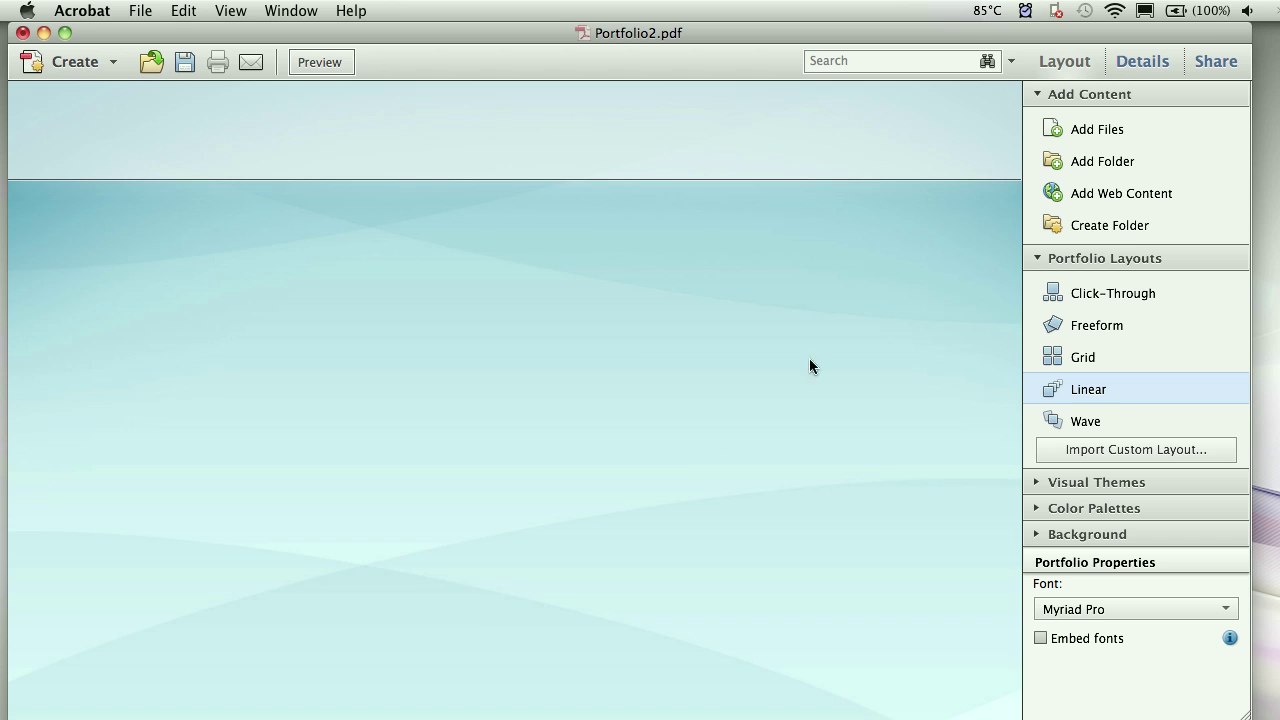
left_click(1065, 130)
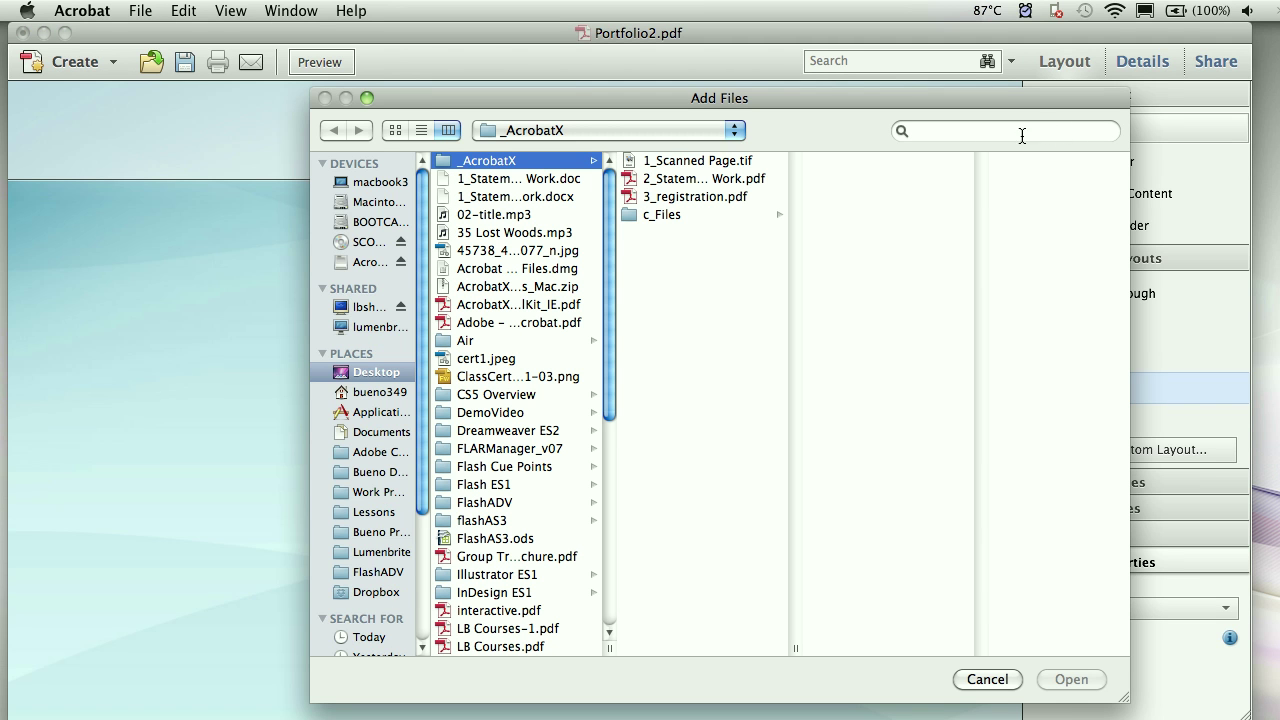
- Select all seven files in the c_Files folder and add them to Portfolio2.pdf
left_click(672, 214)
left_click_drag(907, 317, 857, 165)
left_click(1071, 679)
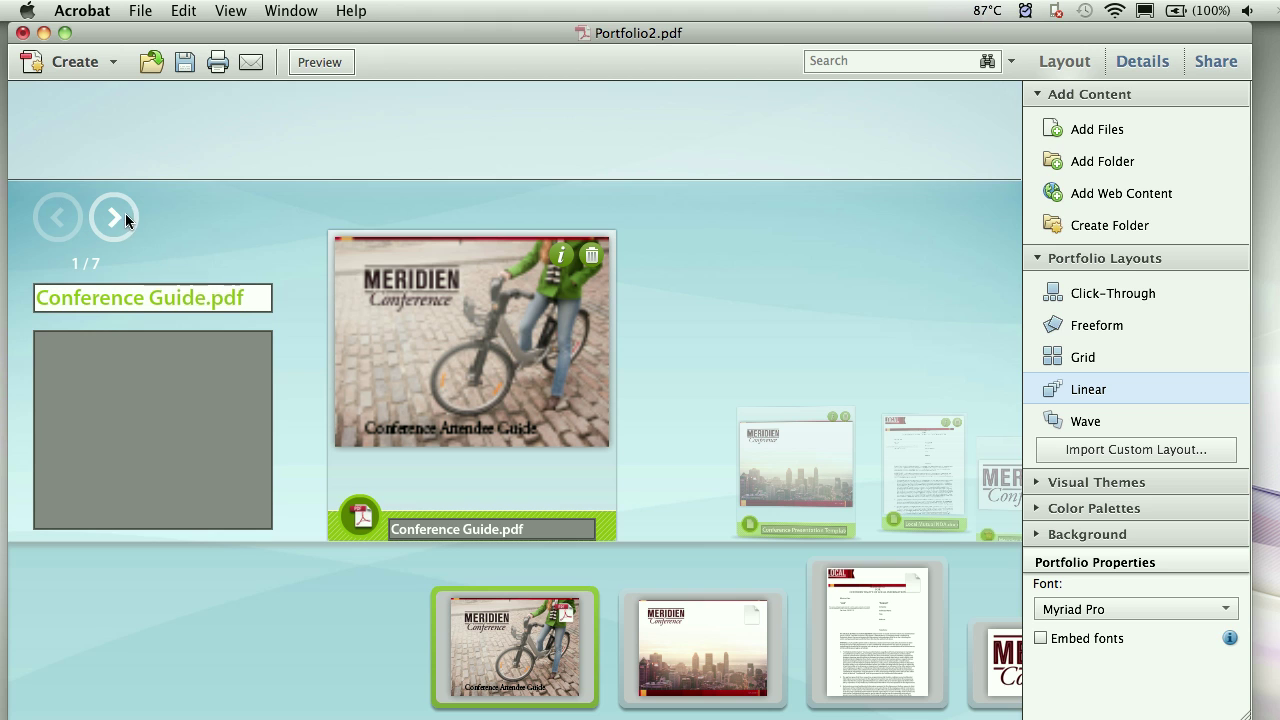
- Advance through the portfolio files to the last one, Sponsor Agreement.pdf (7/7)
left_click(116, 219)
left_click(115, 219)
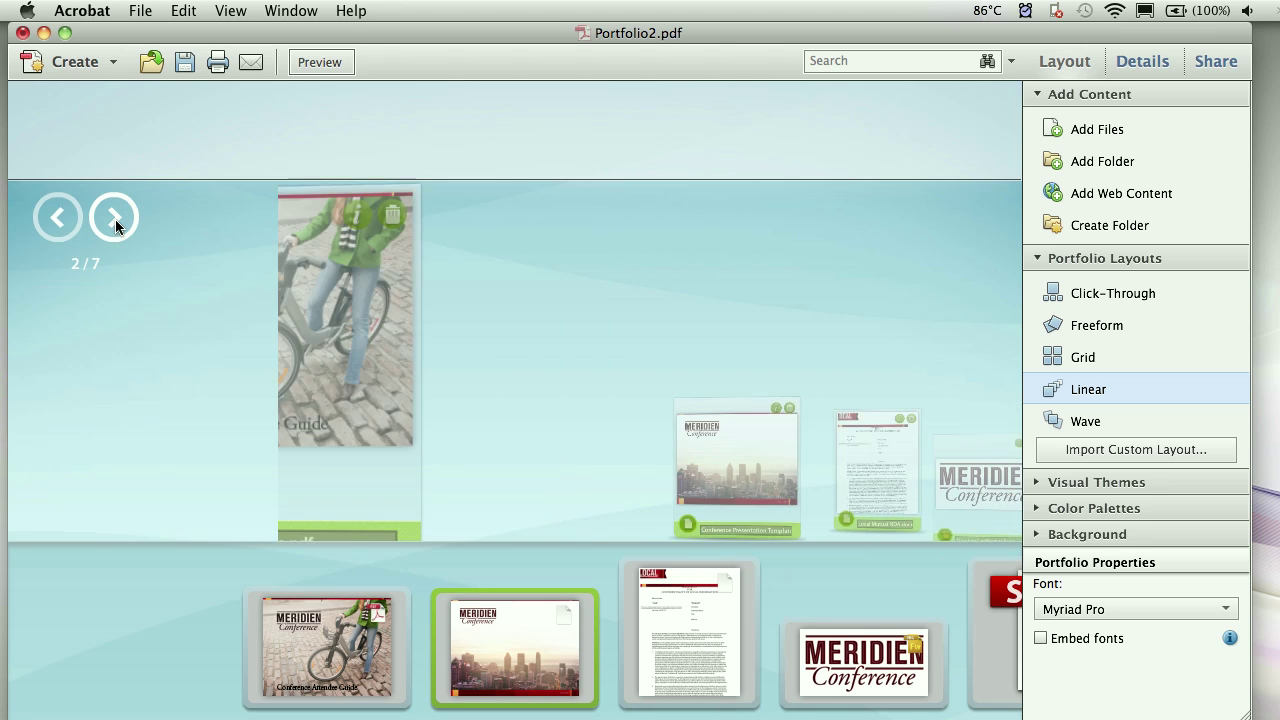
left_click(115, 219)
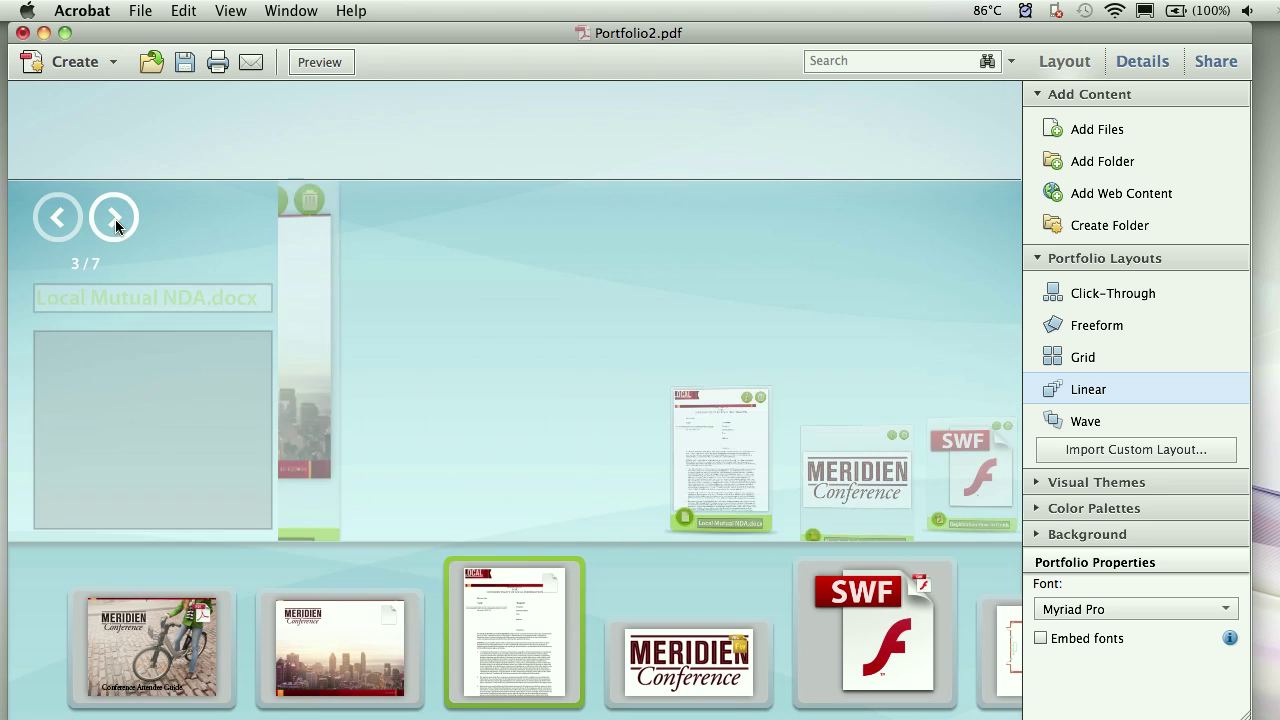
left_click(115, 219)
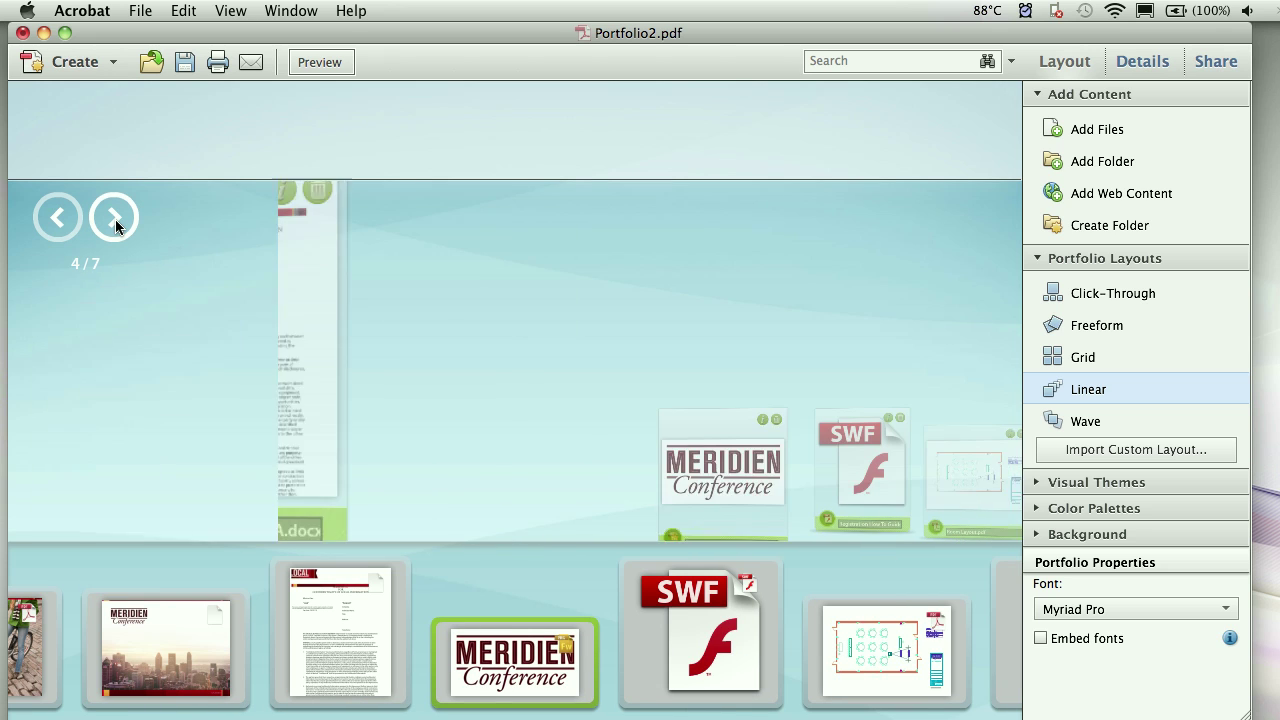
left_click(115, 219)
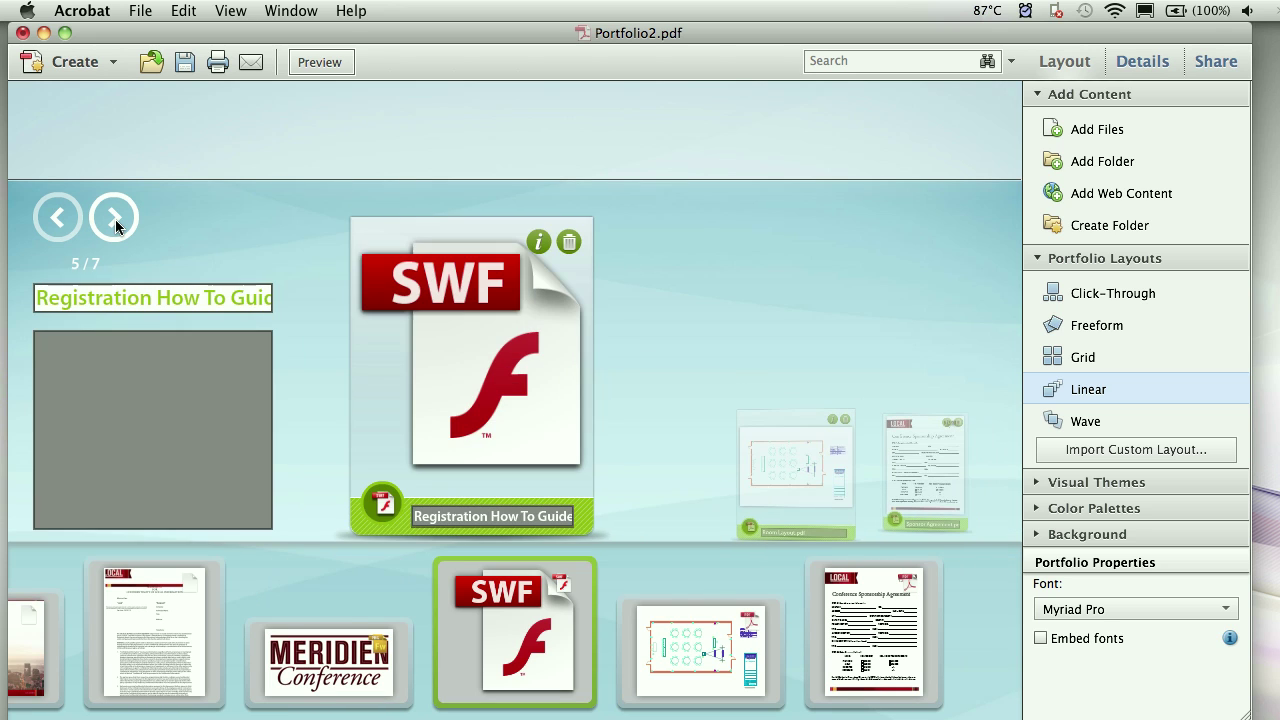
left_click(115, 219)
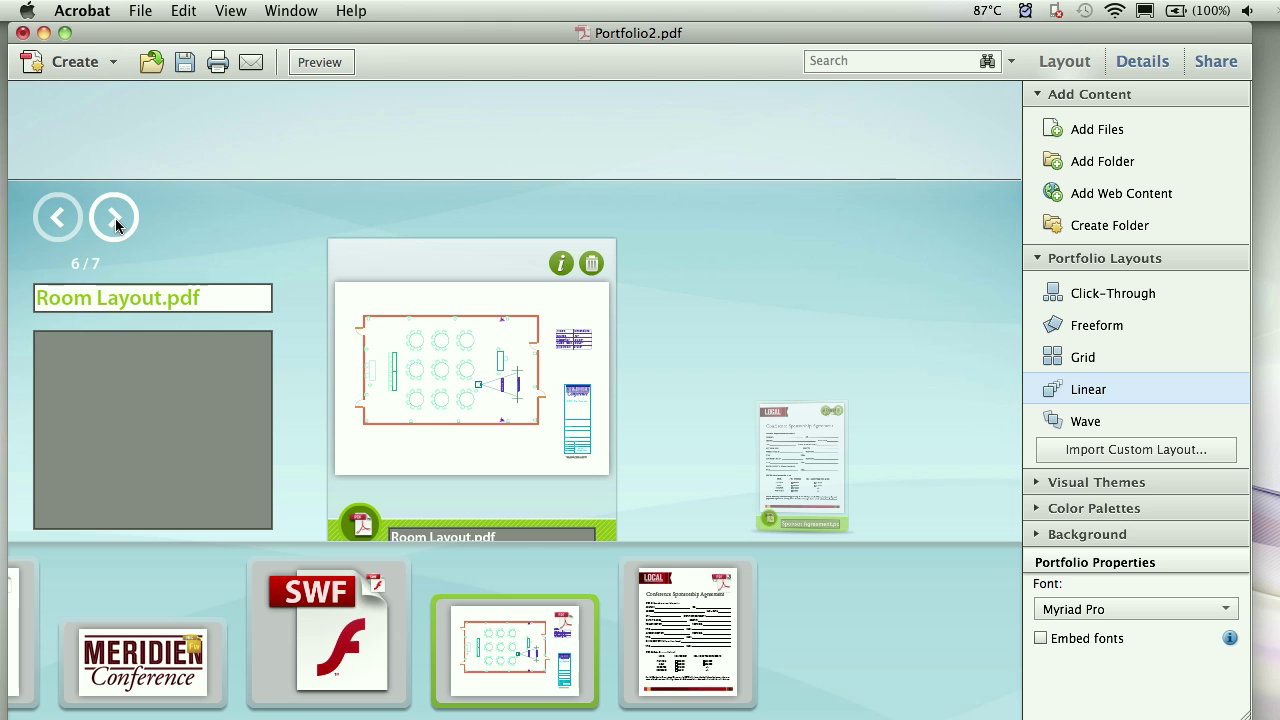
left_click(115, 218)
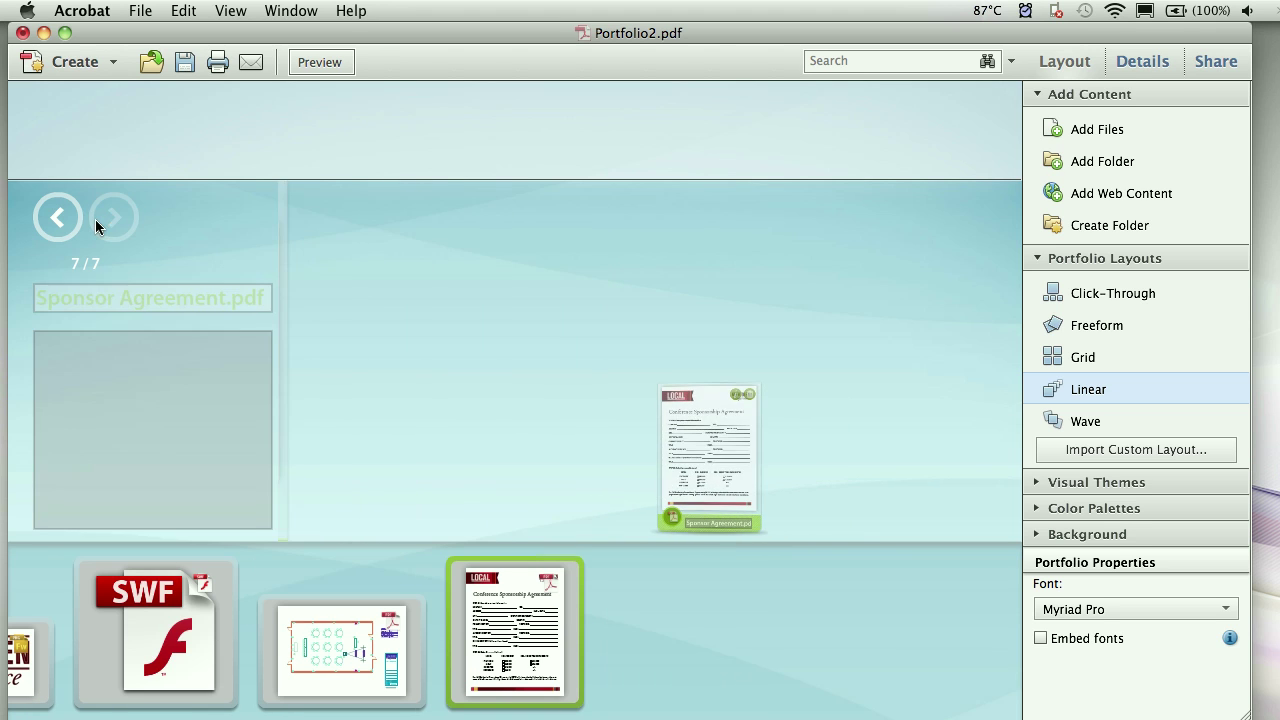
- Step back to the Conference Presentation Template (2/7), then switch to the Freeform layout
left_click(59, 216)
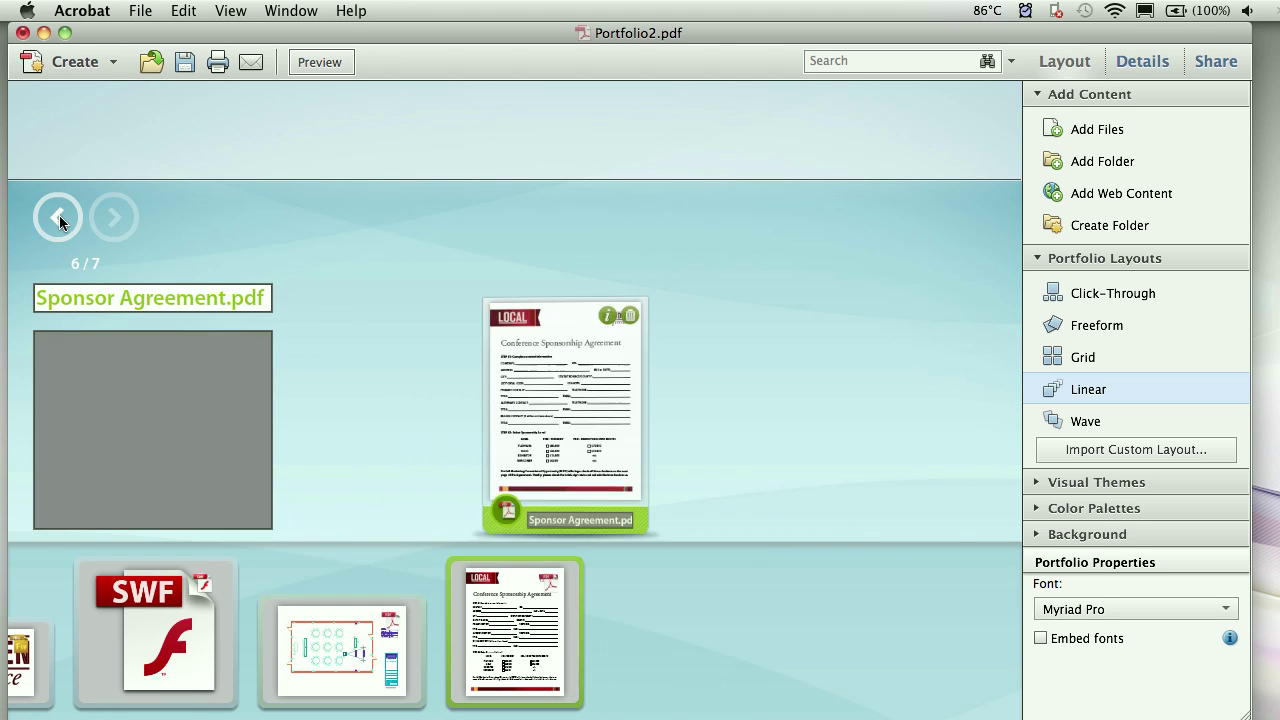
left_click(59, 215)
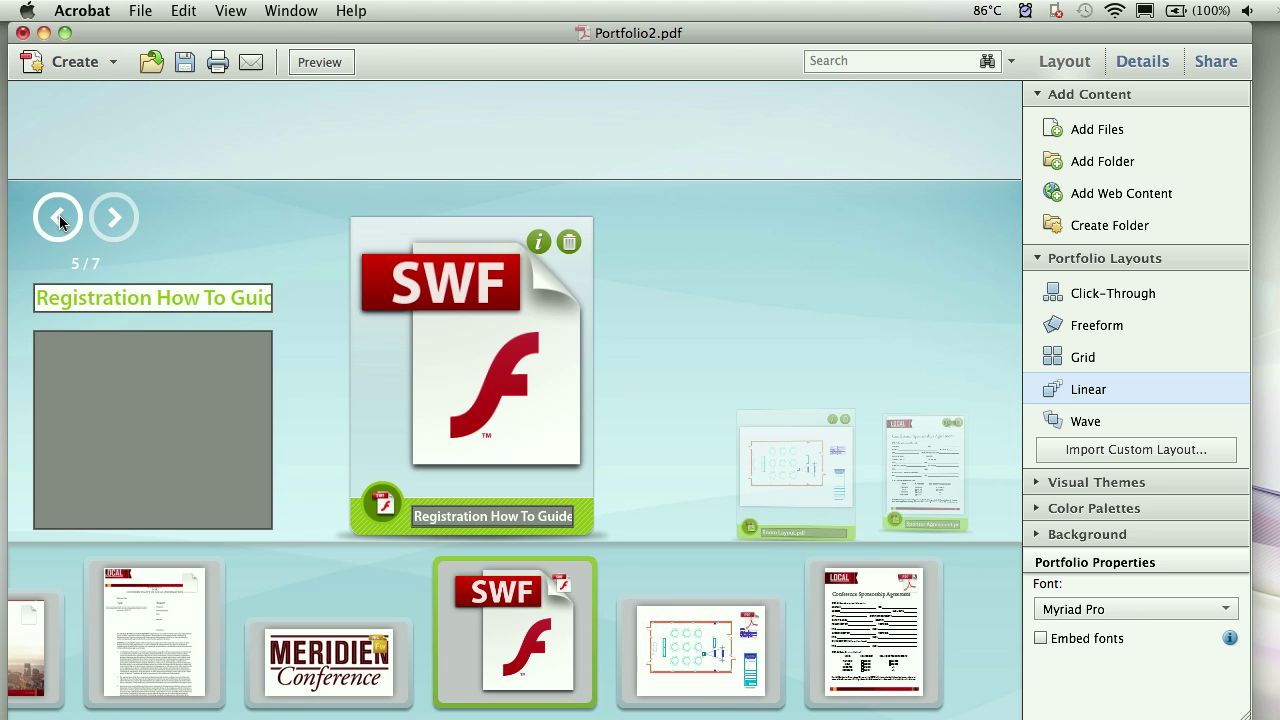
left_click(59, 215)
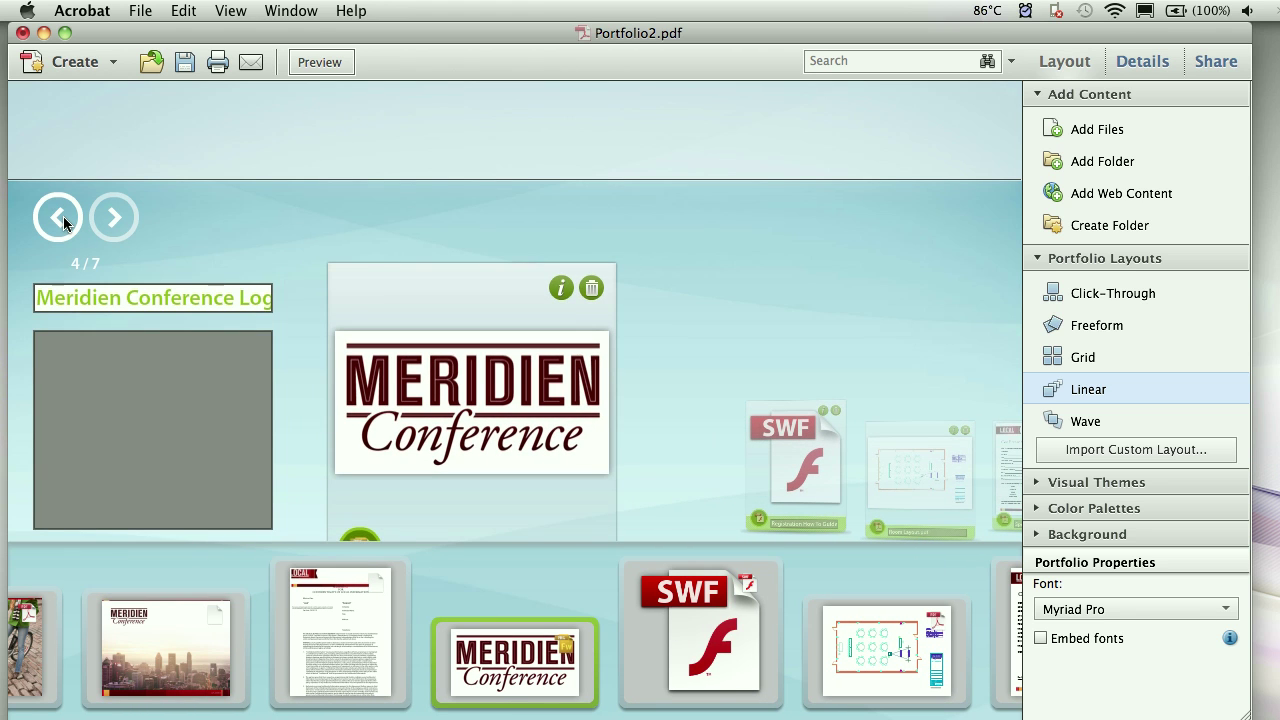
left_click(63, 216)
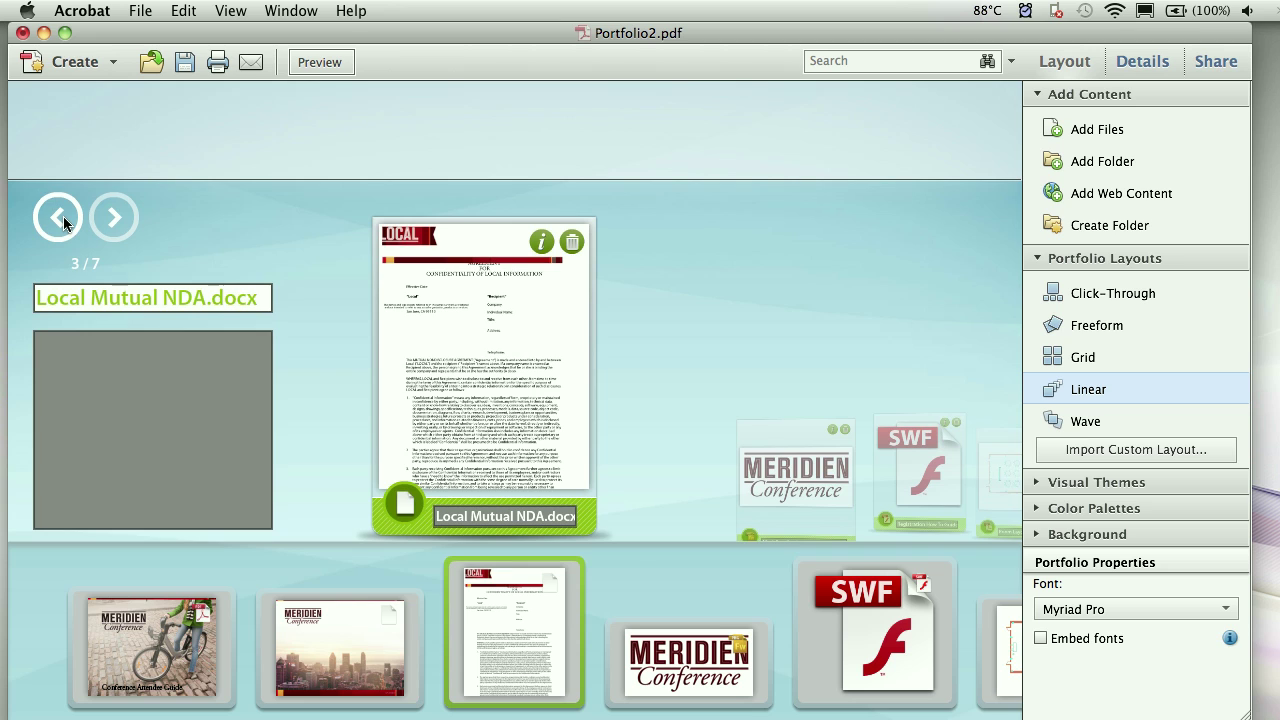
left_click(63, 216)
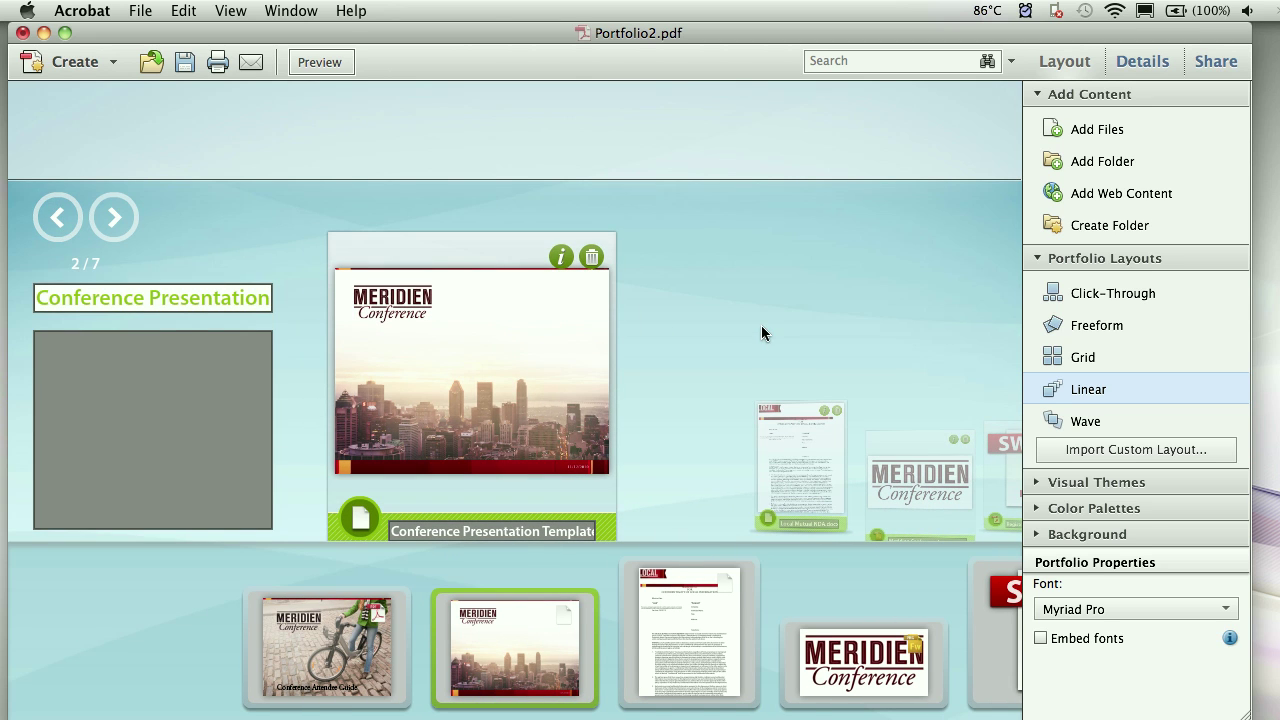
left_click(1098, 327)
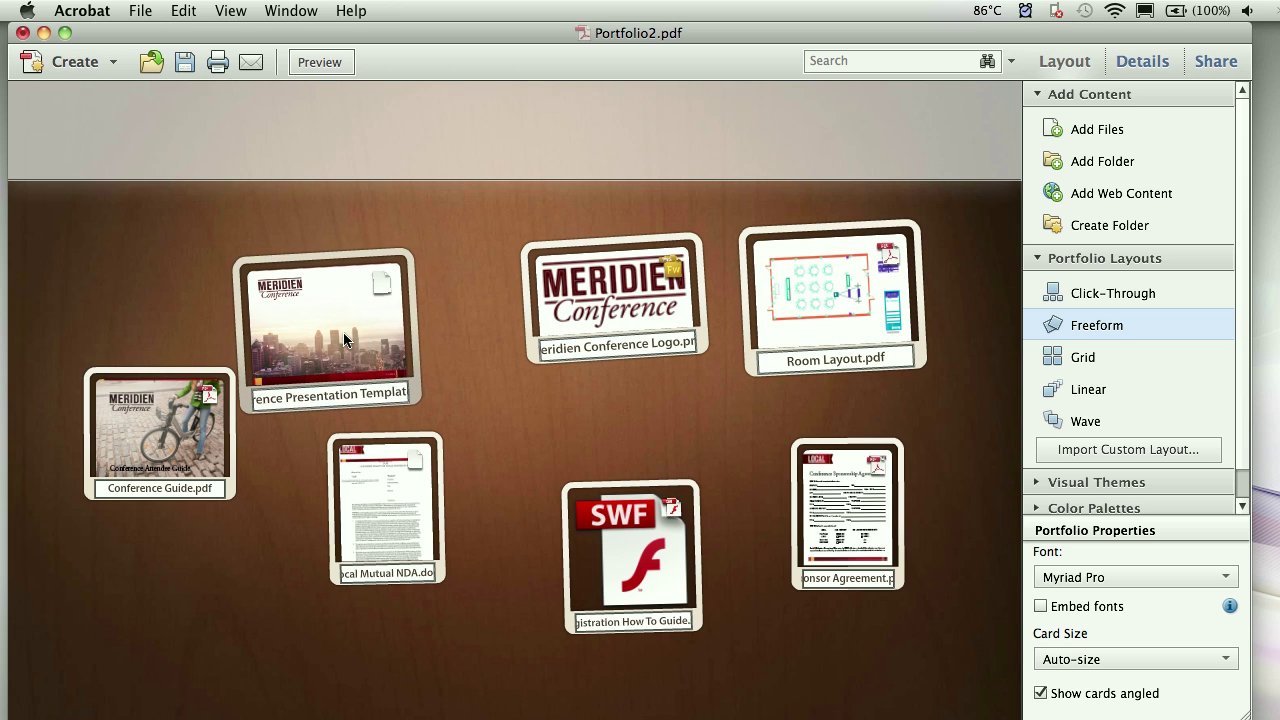
- Preview Conference Guide.pdf, advance to Local Mutual NDA.docx, view its details, then close the preview
double_click(170, 477)
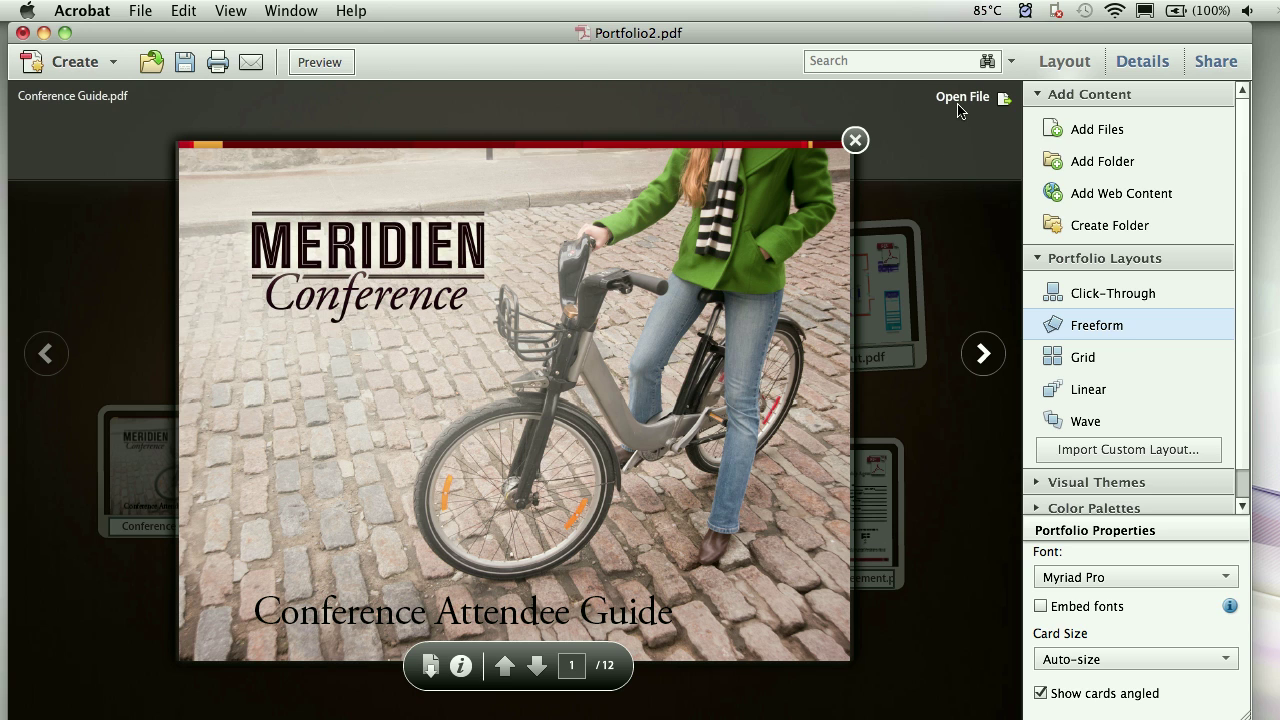
left_click(978, 356)
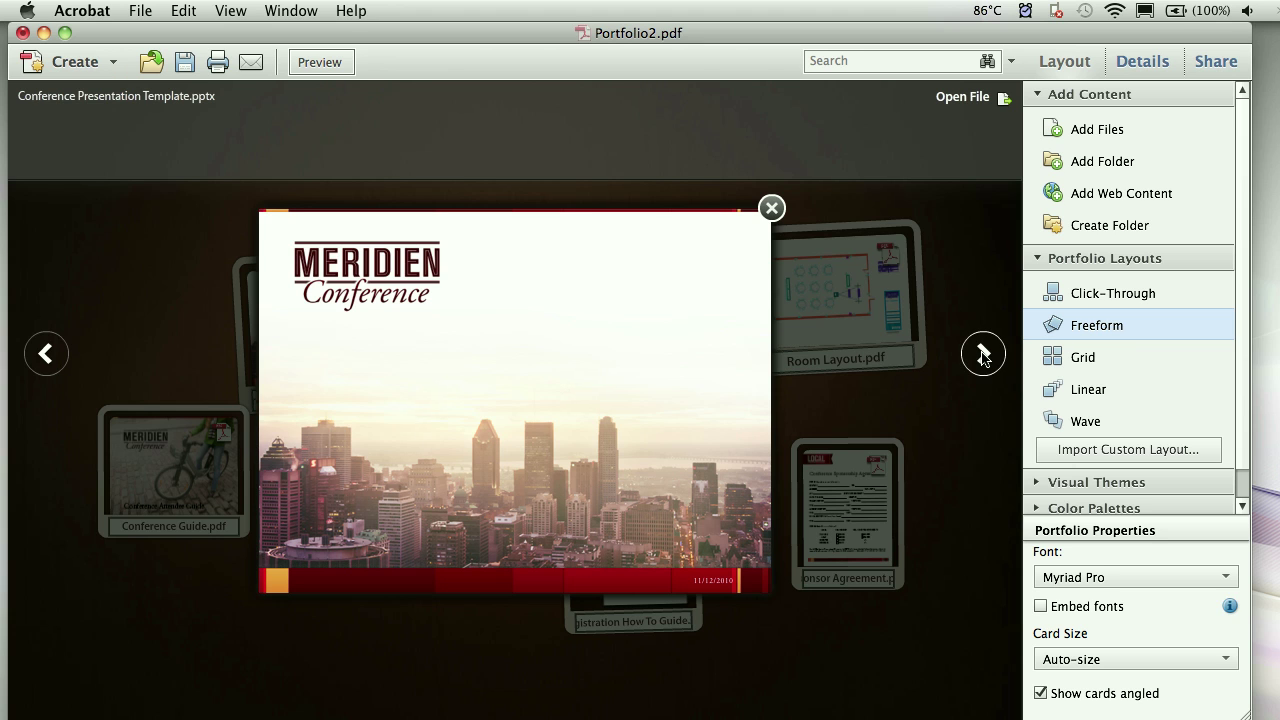
left_click(981, 356)
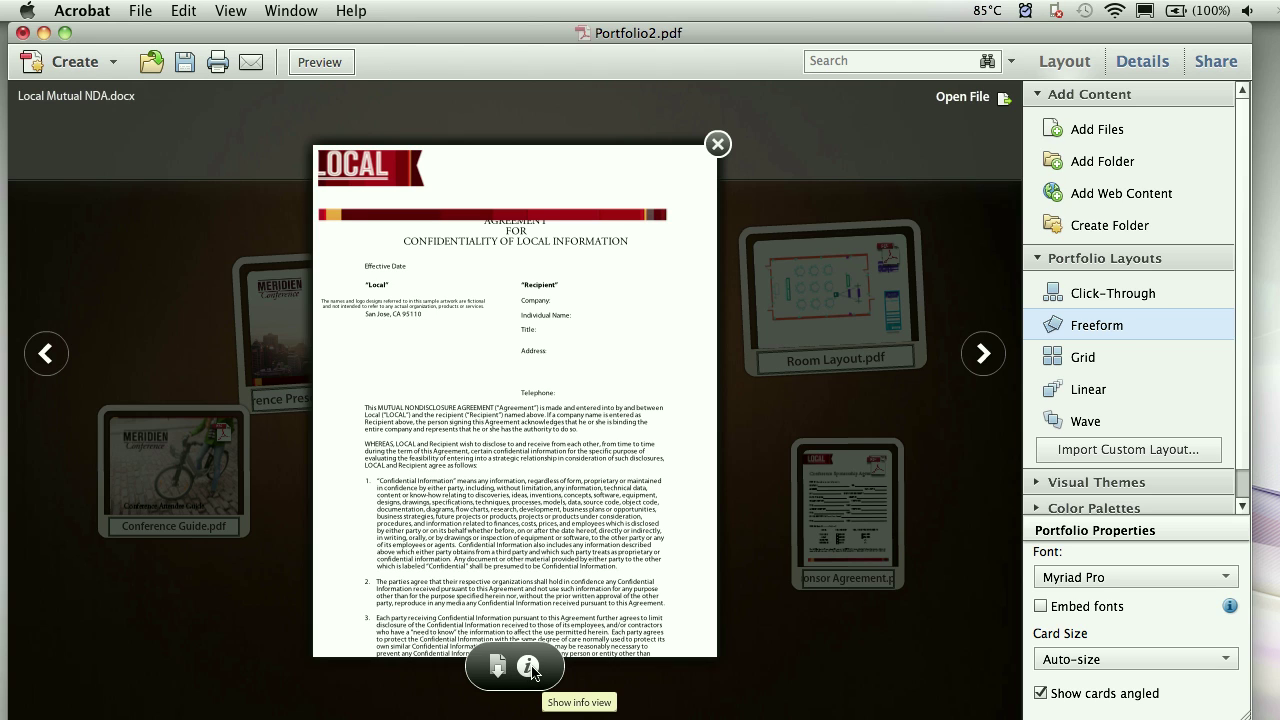
left_click(530, 668)
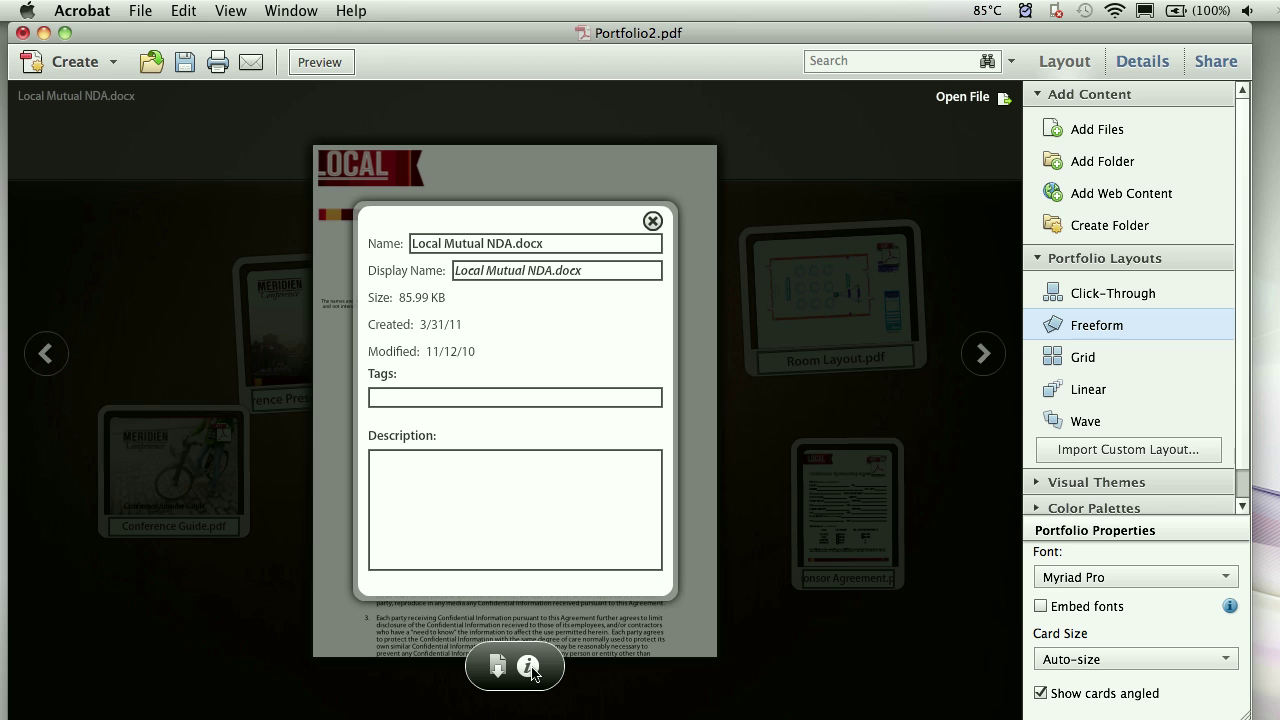
left_click(530, 668)
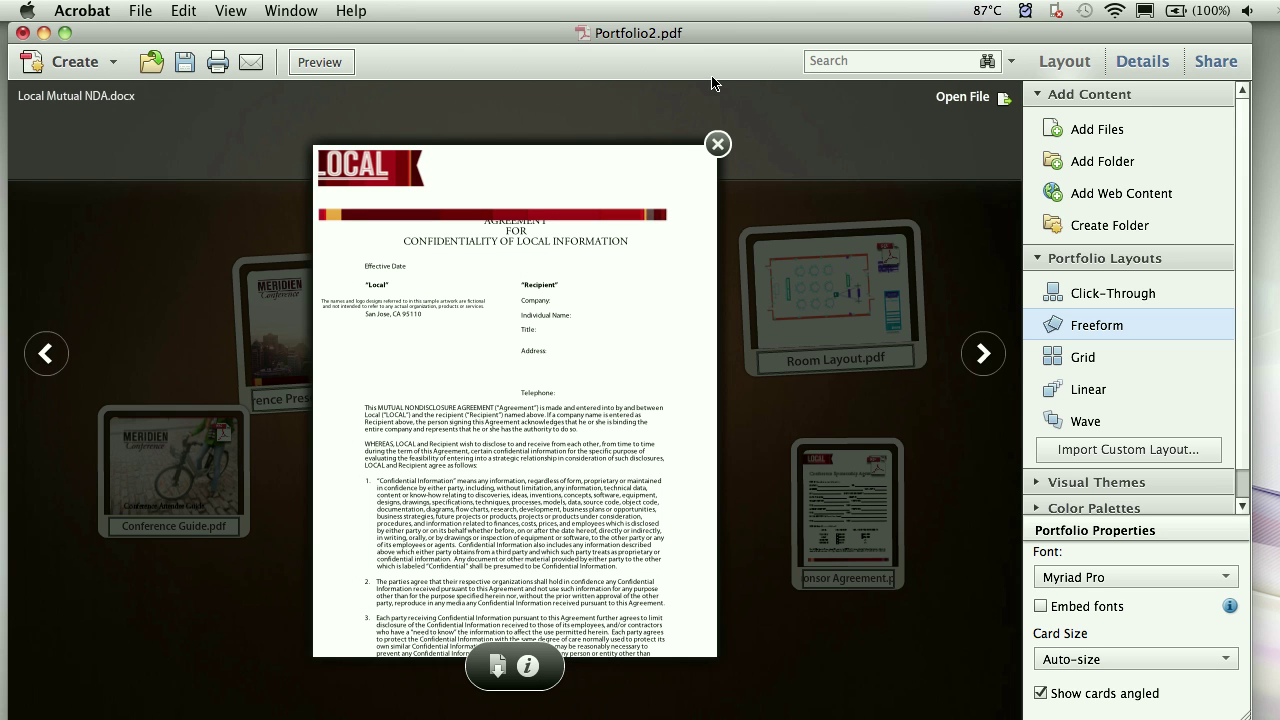
left_click(719, 144)
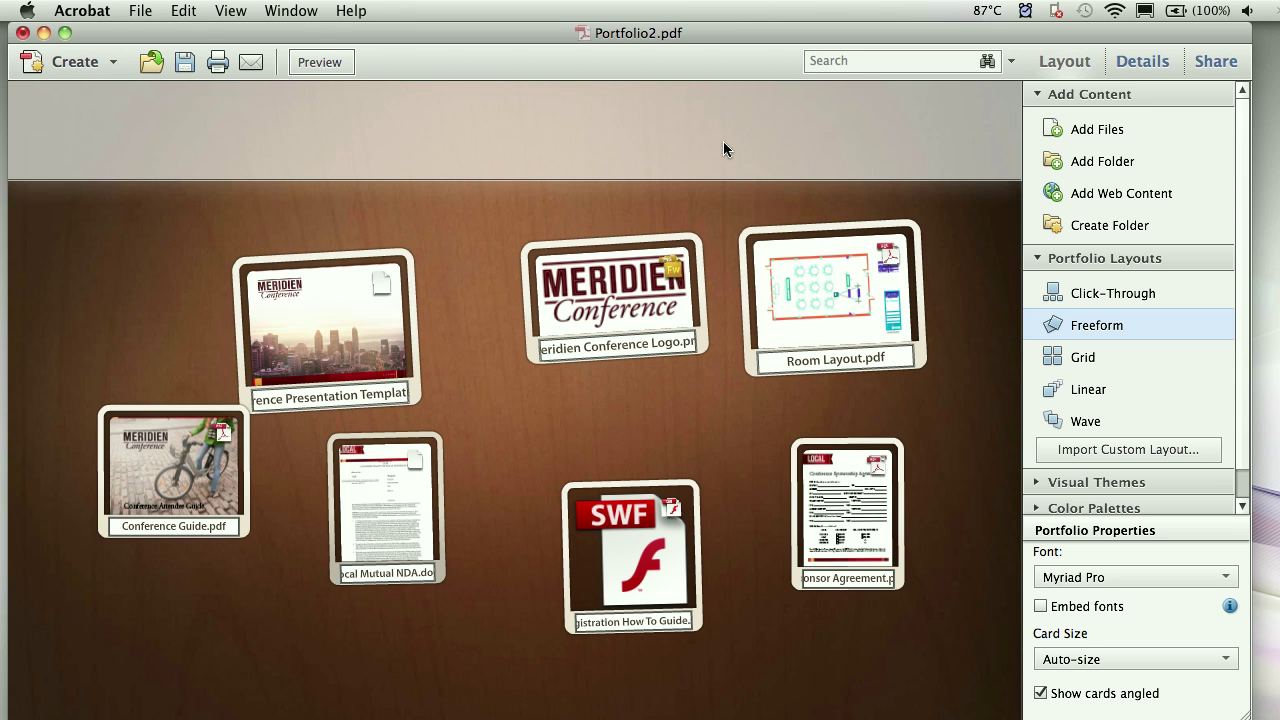